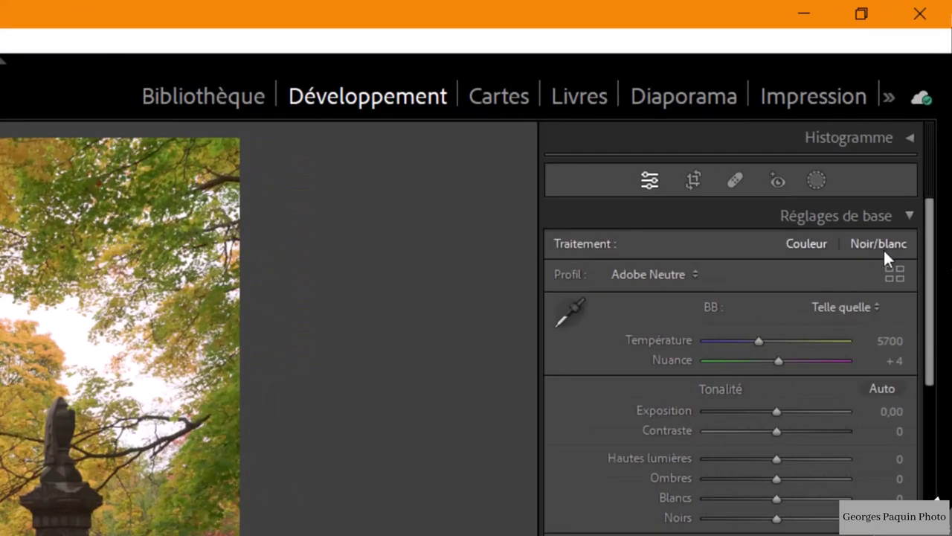
Make the photo black and white and darken it with a point curve (points near 63/42, 166/110).
{"action": "left_click", "coordinate": [886, 243]}
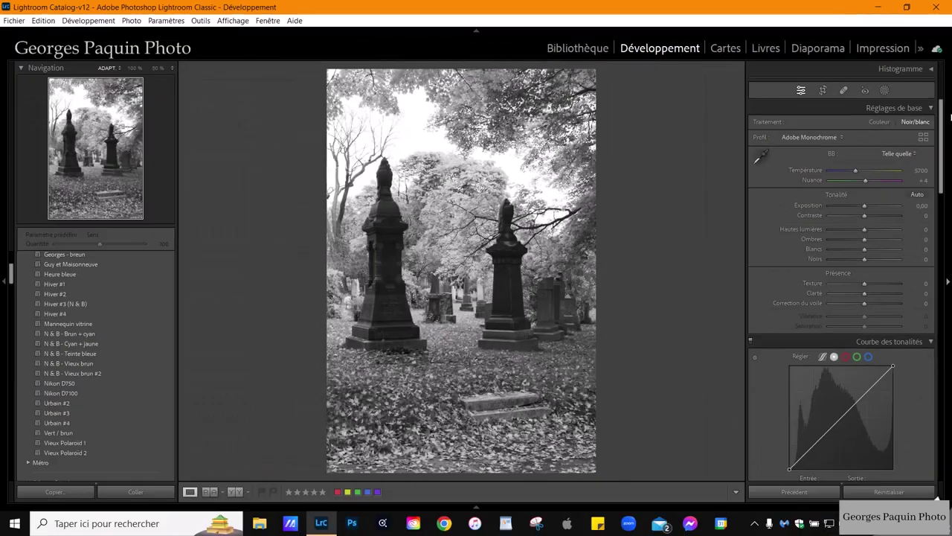
{"action": "scroll", "coordinate": [788, 261], "scroll_direction": "down", "scroll_amount": 3}
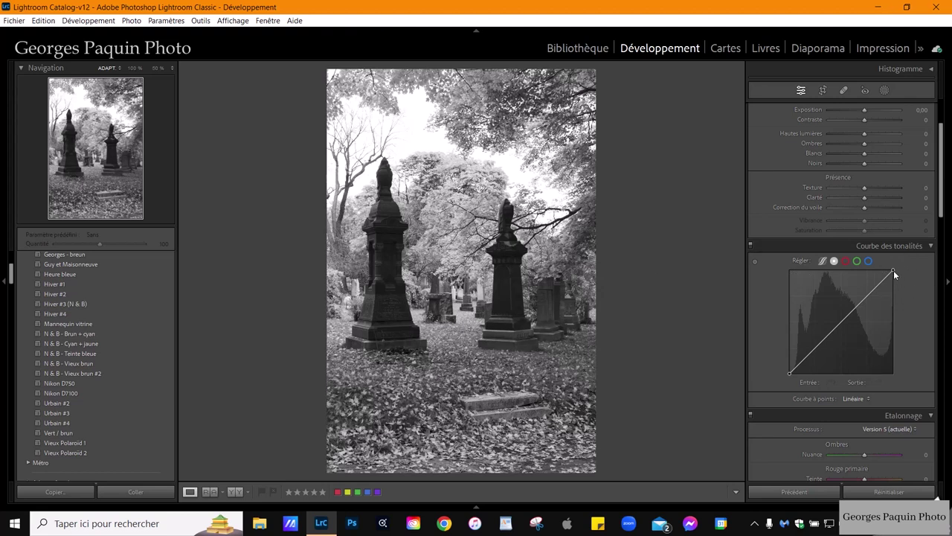
{"action": "left_click_drag", "start_coordinate": [894, 273], "coordinate": [901, 281]}
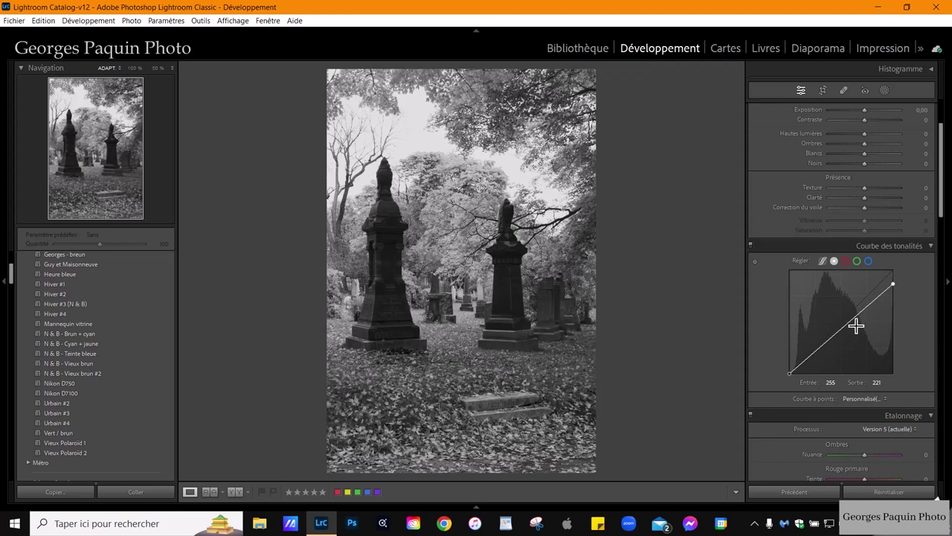
{"action": "left_click_drag", "start_coordinate": [855, 324], "coordinate": [856, 328]}
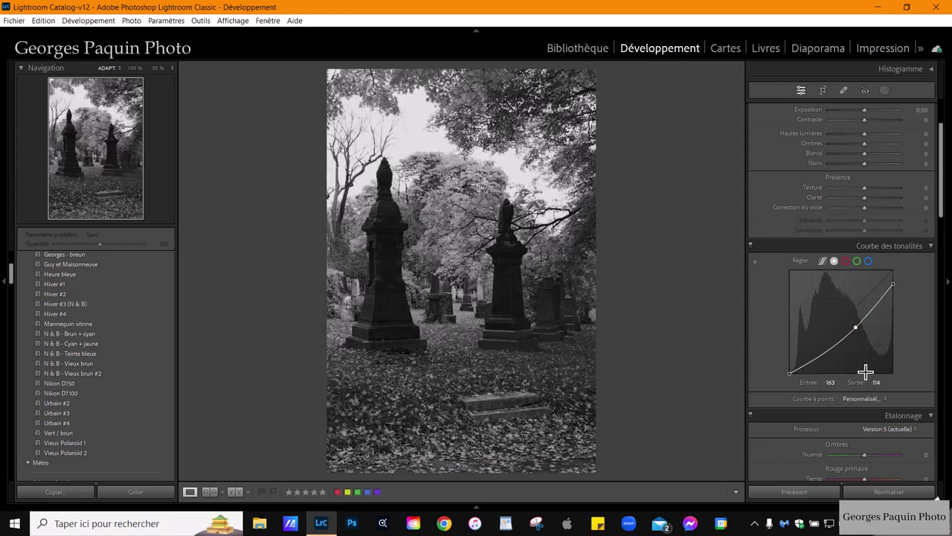
{"action": "left_click", "coordinate": [815, 362]}
{"action": "left_click_drag", "start_coordinate": [815, 363], "coordinate": [817, 360]}
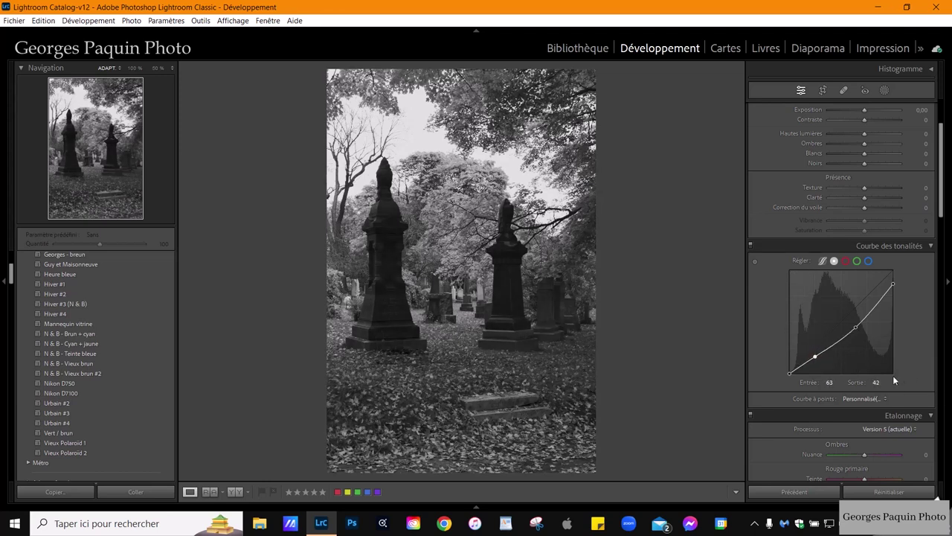
{"action": "left_click", "coordinate": [856, 328]}
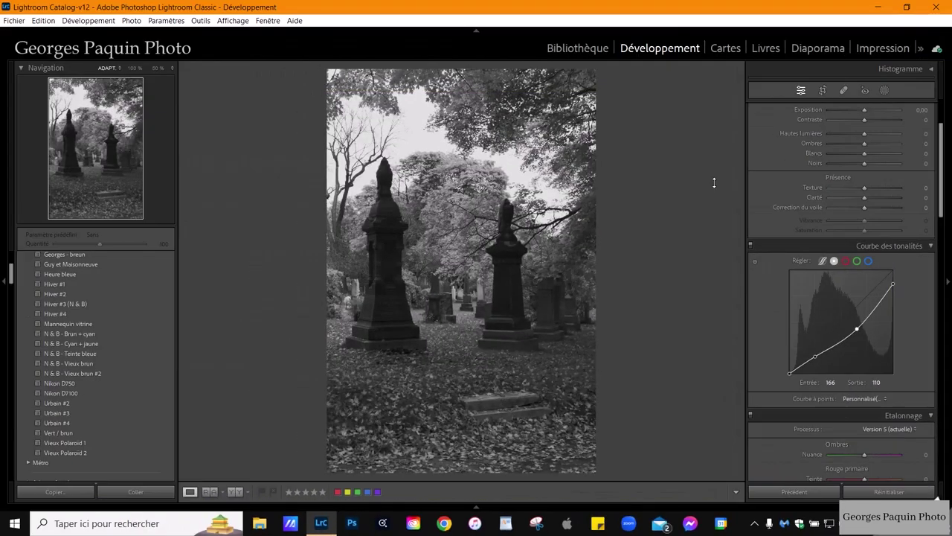
Set Basic tone to Contrast +8, Highlights −48, Shadows +27, Whites −31 and Blacks −6.
{"action": "scroll", "coordinate": [774, 197], "scroll_direction": "up", "scroll_amount": 3}
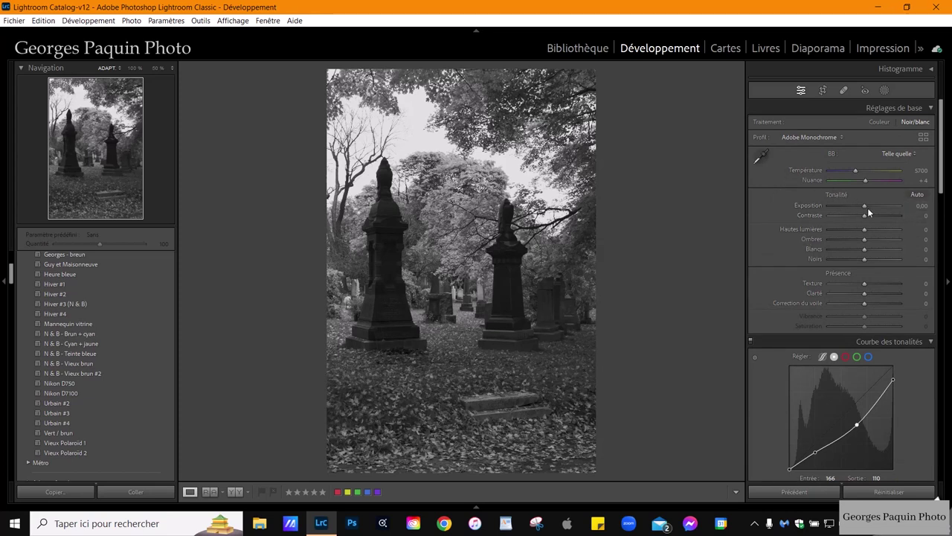
{"action": "mouse_move", "coordinate": [864, 240]}
{"action": "left_mouse_down"}
{"action": "mouse_move", "coordinate": [873, 241]}
{"action": "mouse_move", "coordinate": [847, 241]}
{"action": "mouse_move", "coordinate": [858, 256]}
{"action": "left_mouse_up"}
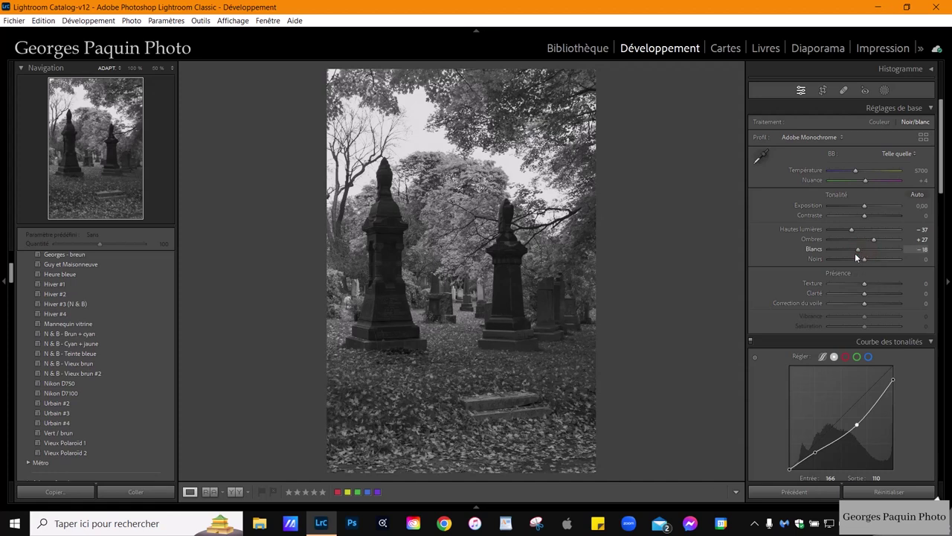
{"action": "left_click_drag", "start_coordinate": [865, 219], "coordinate": [875, 220]}
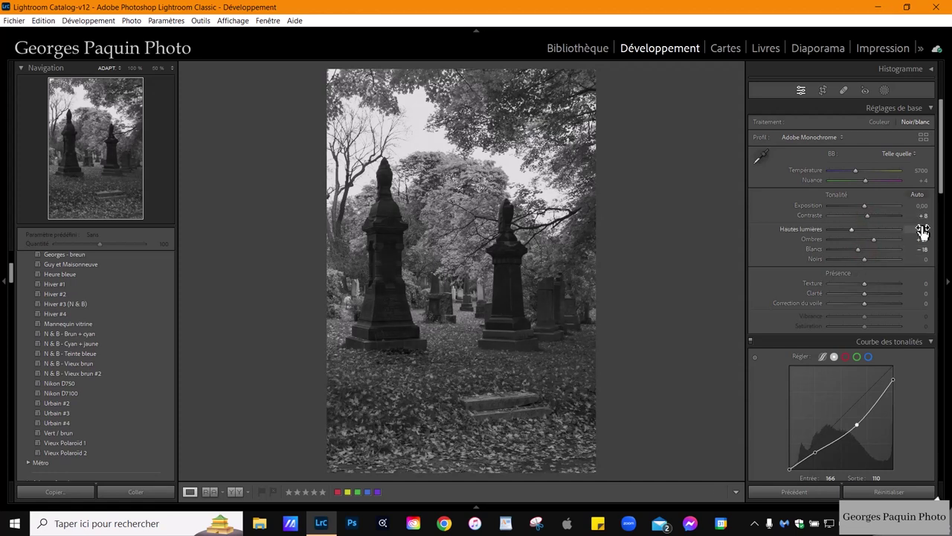
{"action": "left_click", "coordinate": [863, 262]}
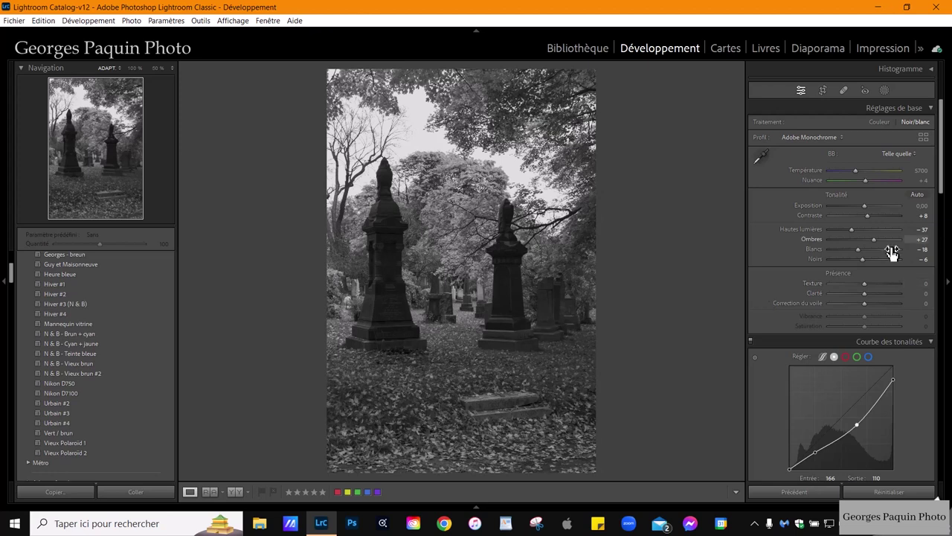
{"action": "left_click_drag", "start_coordinate": [858, 250], "coordinate": [848, 235]}
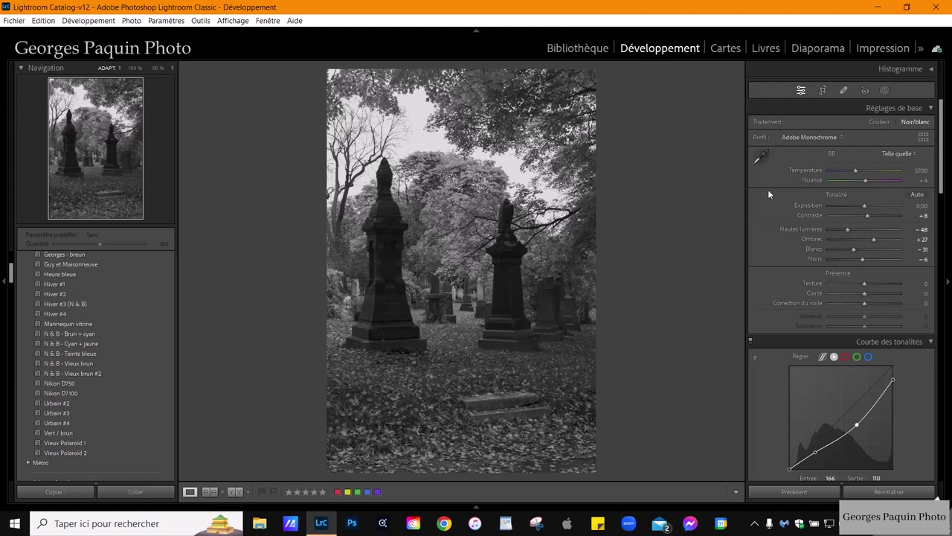
Draw a linear gradient mask rising from the bottom edge of the photo.
{"action": "left_click", "coordinate": [885, 91]}
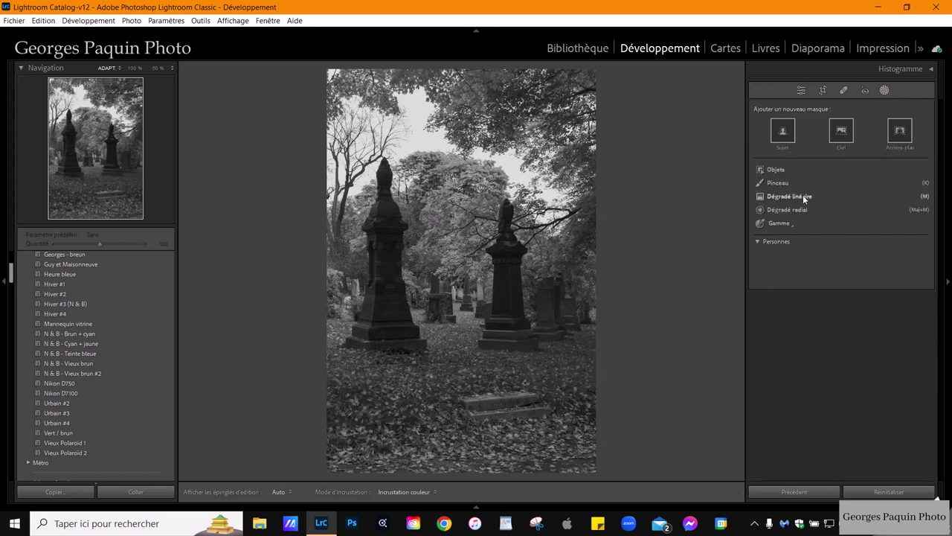
{"action": "left_click", "coordinate": [805, 197]}
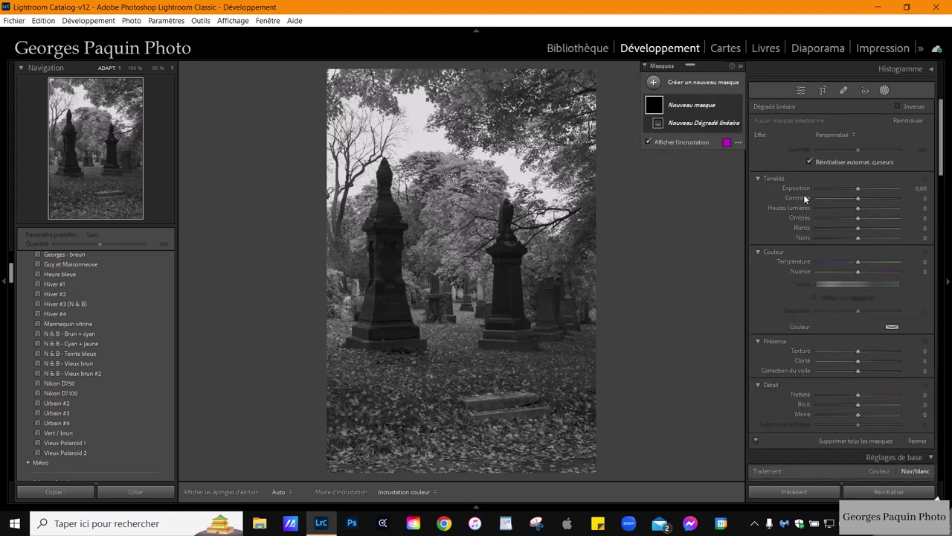
{"action": "left_click_drag", "start_coordinate": [451, 433], "coordinate": [451, 300]}
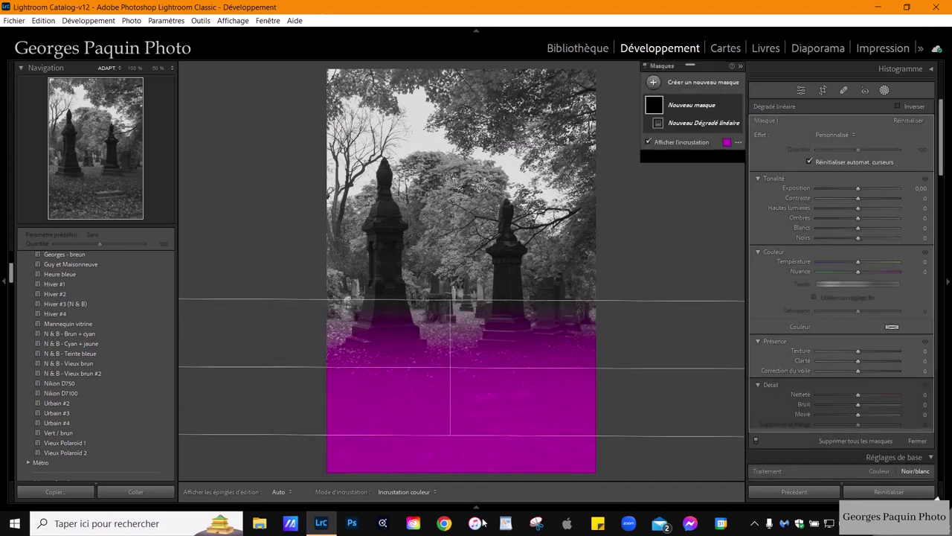
{"action": "left_click_drag", "start_coordinate": [453, 451], "coordinate": [453, 499]}
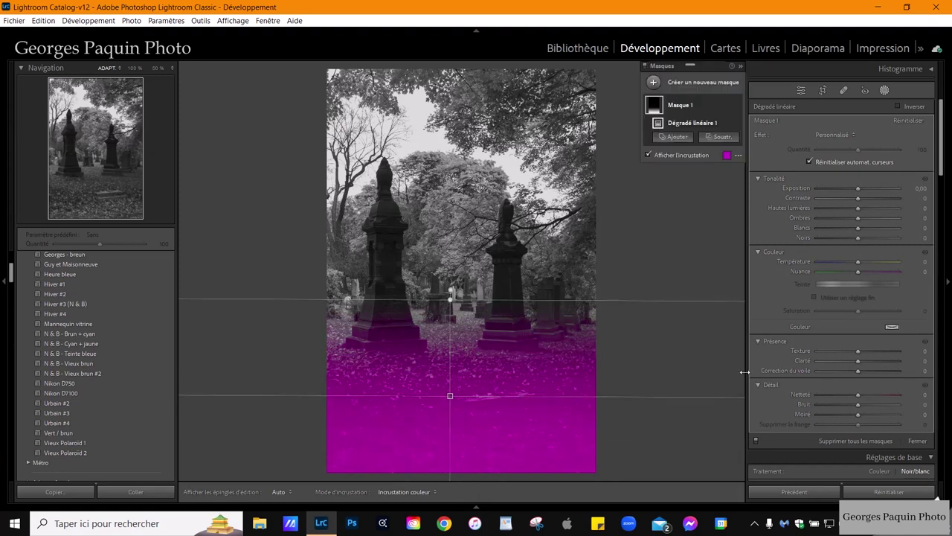
{"action": "mouse_move", "coordinate": [451, 398]}
{"action": "left_mouse_down"}
{"action": "mouse_move", "coordinate": [454, 415]}
{"action": "mouse_move", "coordinate": [454, 400]}
{"action": "left_mouse_up"}
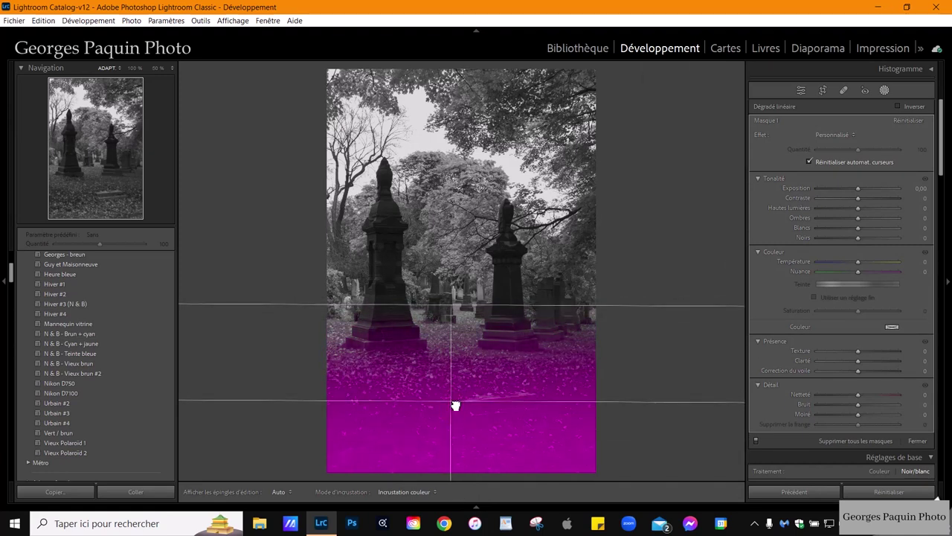
Hide the overlay and give the gradient Exposure −1.61 and Blacks −20.
{"action": "left_click", "coordinate": [701, 156]}
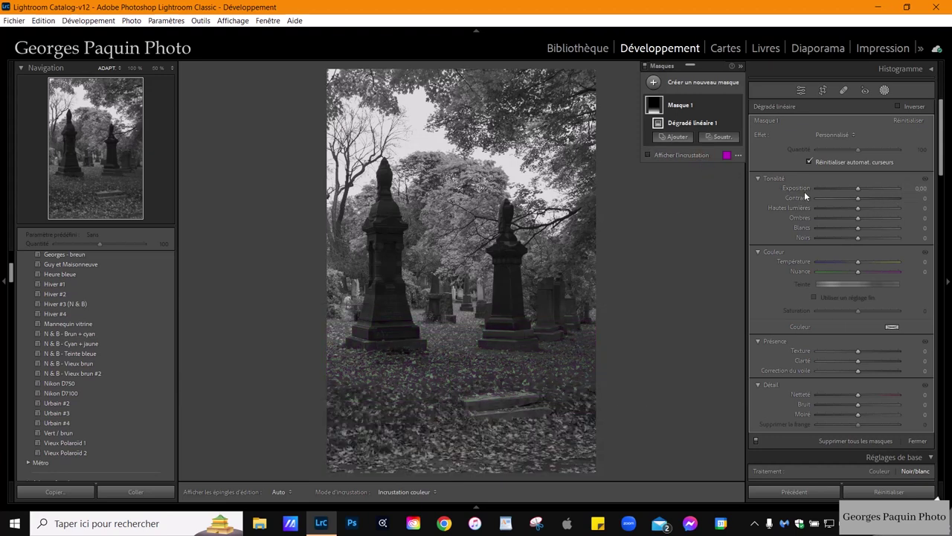
{"action": "left_click_drag", "start_coordinate": [859, 189], "coordinate": [847, 199]}
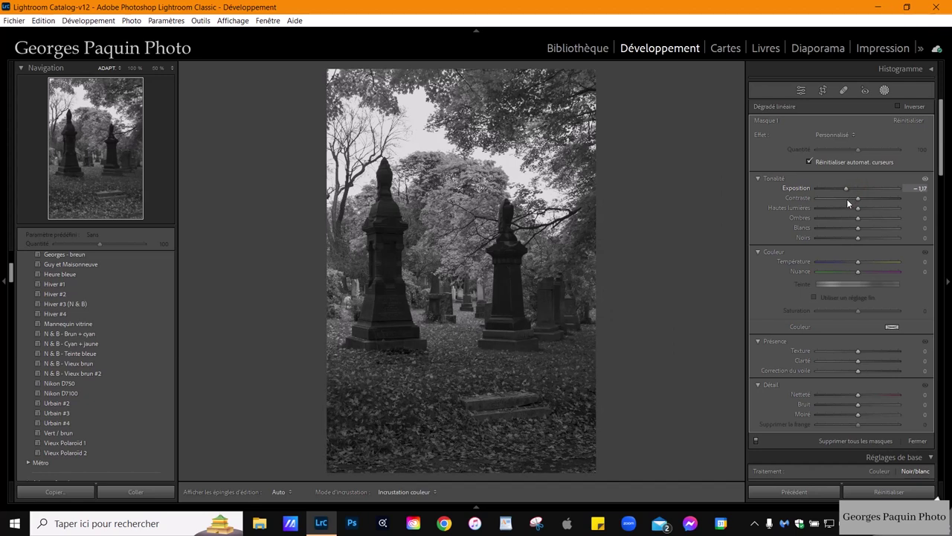
{"action": "mouse_move", "coordinate": [847, 199]}
{"action": "left_mouse_down"}
{"action": "mouse_move", "coordinate": [840, 227]}
{"action": "mouse_move", "coordinate": [850, 245]}
{"action": "left_mouse_up"}
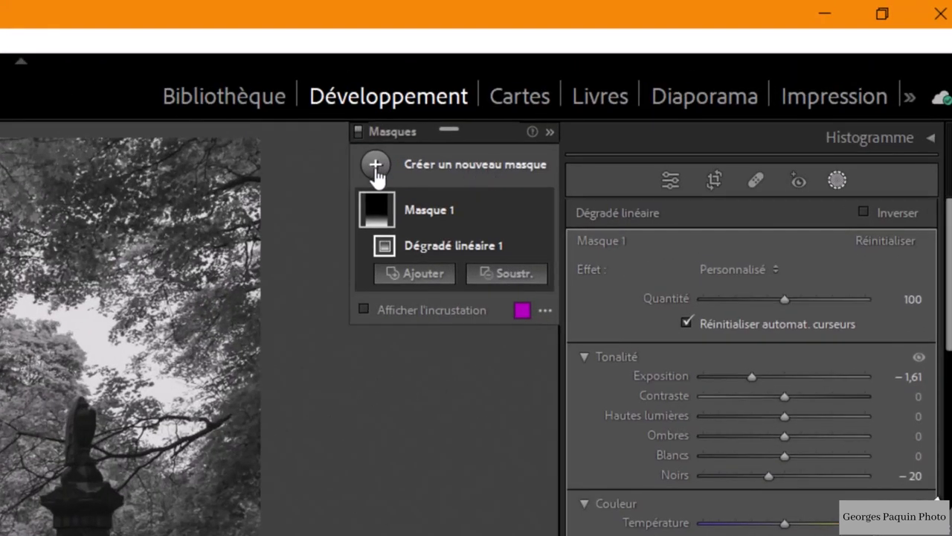
Add a new mask with a large radial gradient oval over the monuments.
{"action": "left_click", "coordinate": [376, 166]}
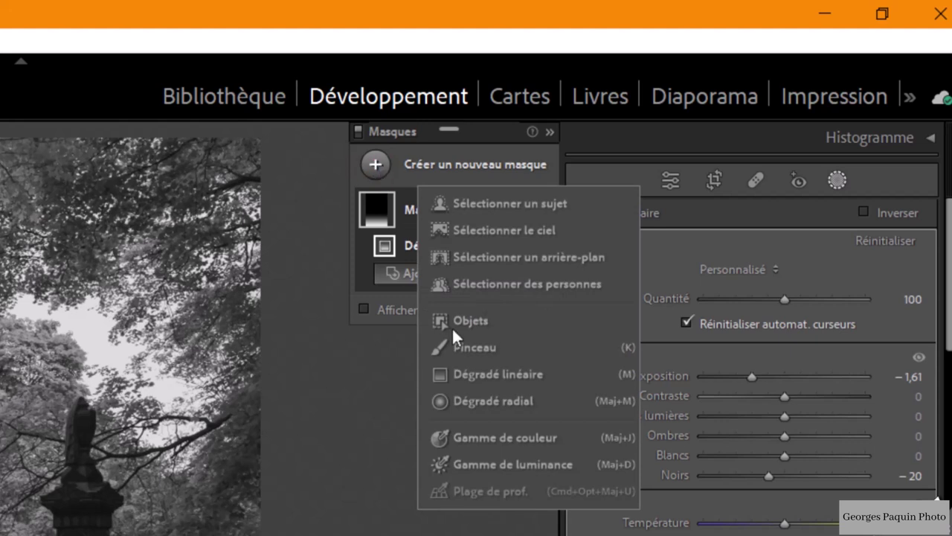
{"action": "left_click", "coordinate": [513, 403]}
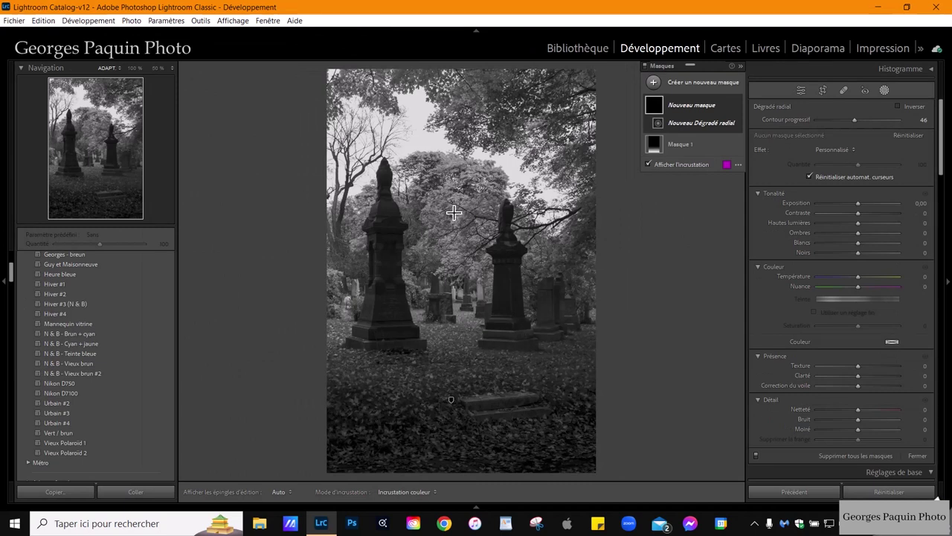
{"action": "left_click_drag", "start_coordinate": [439, 203], "coordinate": [449, 211]}
{"action": "left_click_drag", "start_coordinate": [489, 266], "coordinate": [571, 380]}
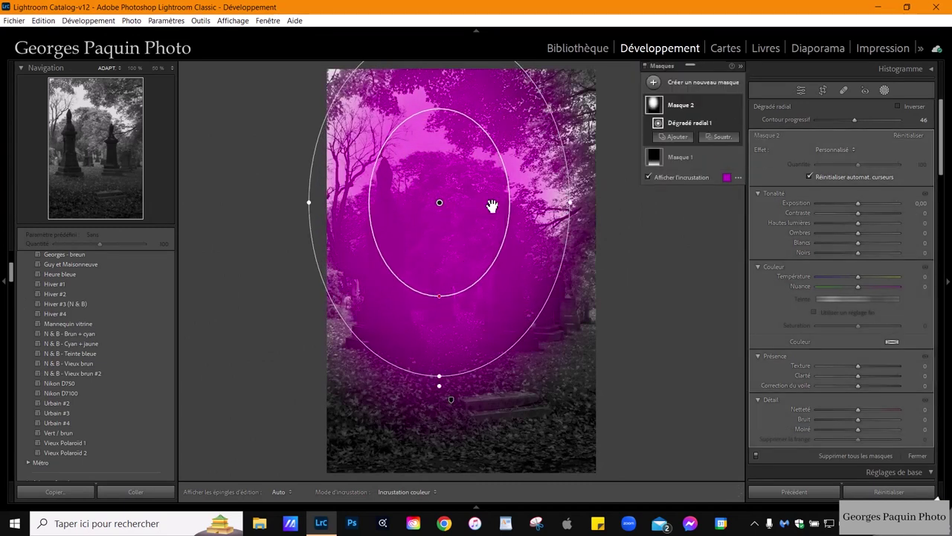
{"action": "left_click_drag", "start_coordinate": [440, 206], "coordinate": [461, 268]}
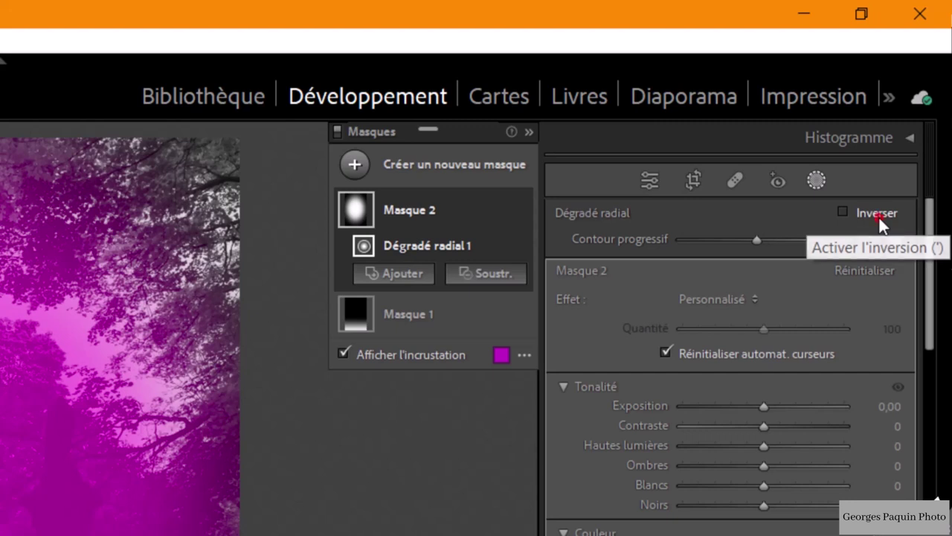
Invert the radial oval so it covers the edges, then reshape it with feather 36.
{"action": "left_click", "coordinate": [880, 219]}
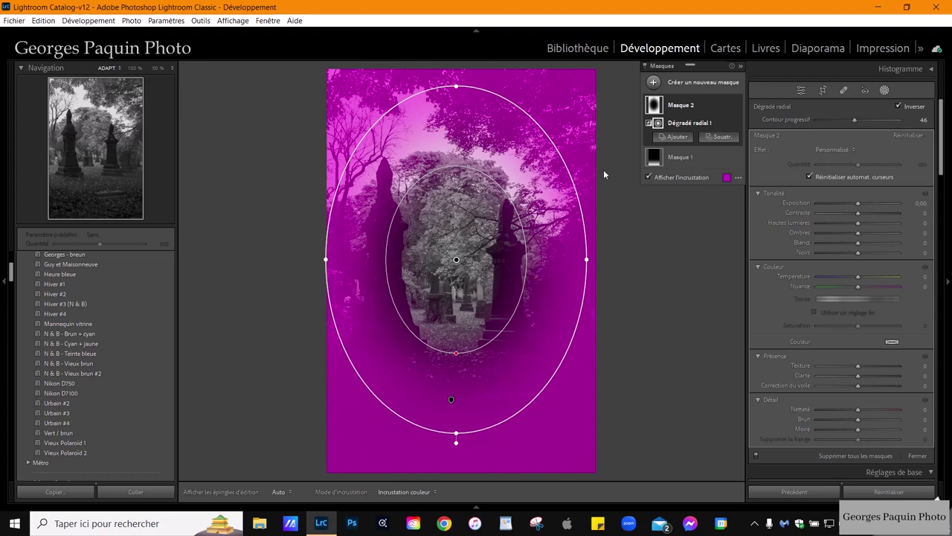
{"action": "left_click_drag", "start_coordinate": [583, 260], "coordinate": [633, 260]}
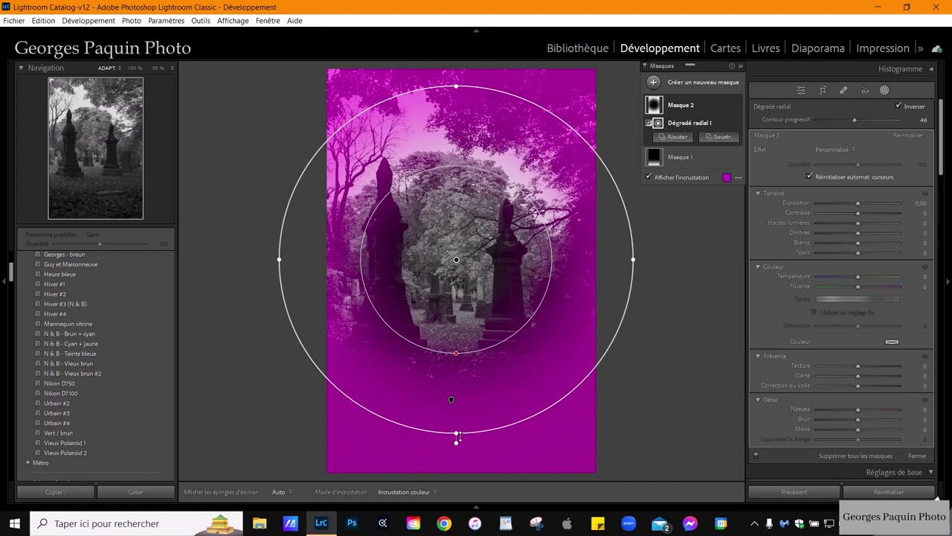
{"action": "left_click_drag", "start_coordinate": [456, 442], "coordinate": [456, 485]}
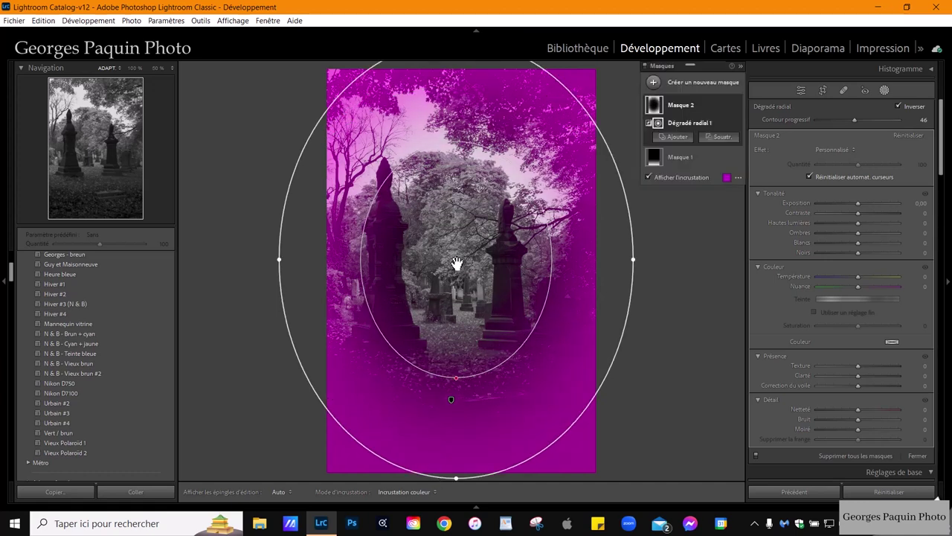
{"action": "left_click_drag", "start_coordinate": [456, 264], "coordinate": [458, 283]}
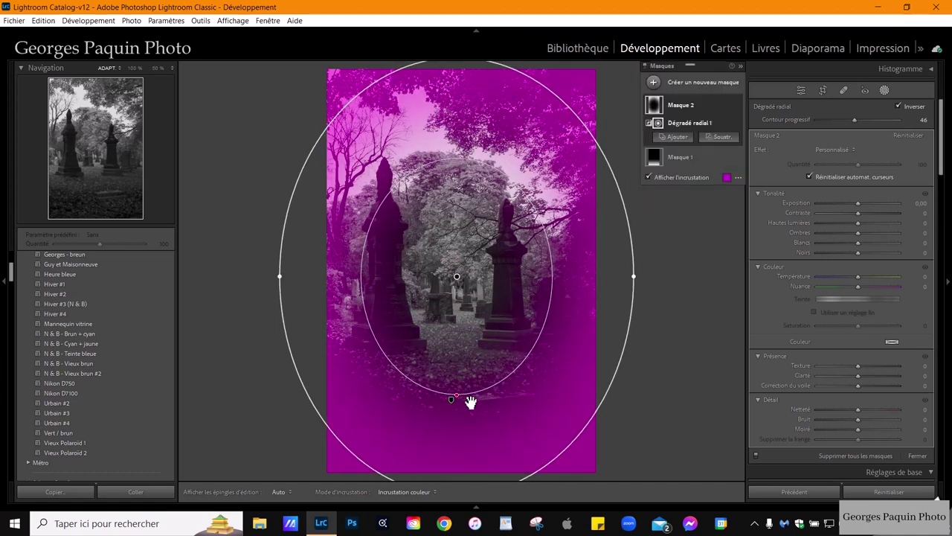
{"action": "left_click_drag", "start_coordinate": [456, 393], "coordinate": [456, 415]}
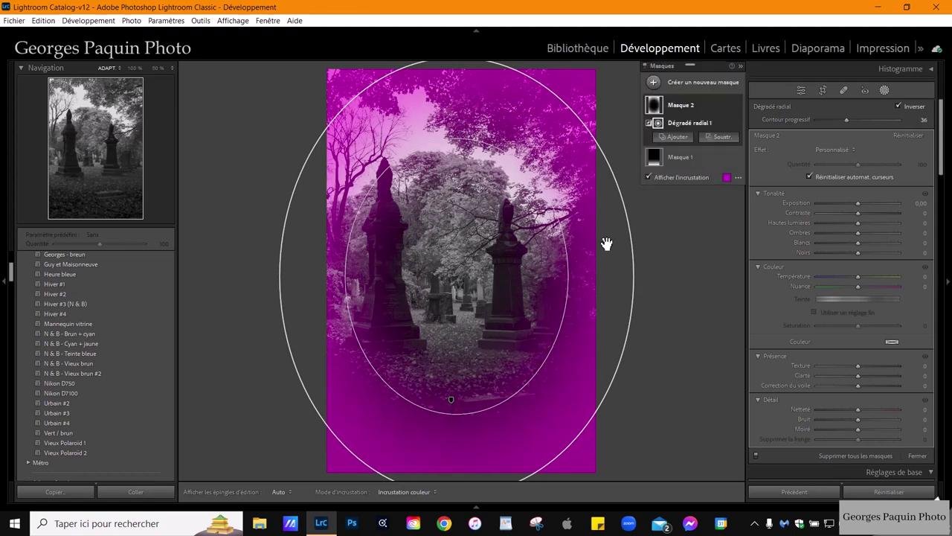
{"action": "left_click_drag", "start_coordinate": [462, 288], "coordinate": [464, 285]}
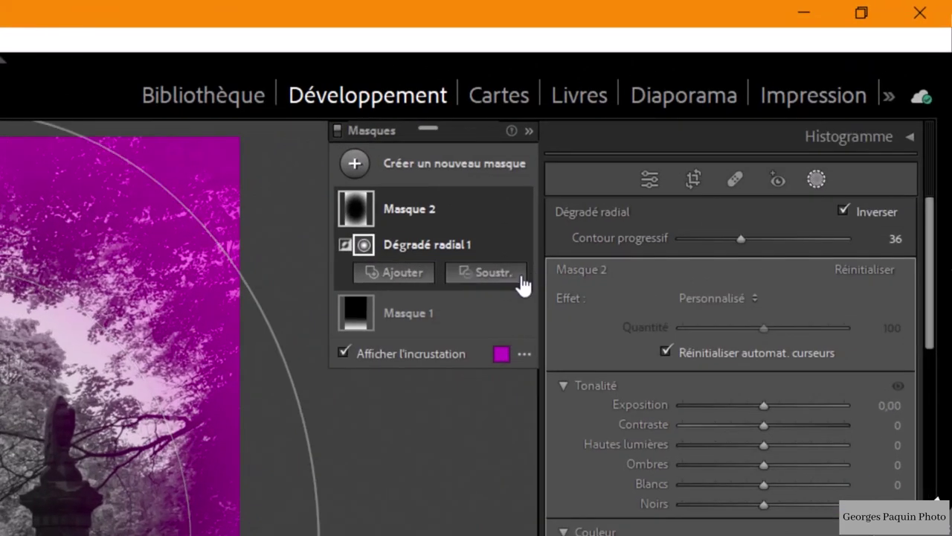
Subtract a raised linear gradient from Mask 2, then set Exposure −1.71 and Highlights −21.
{"action": "left_click", "coordinate": [494, 273]}
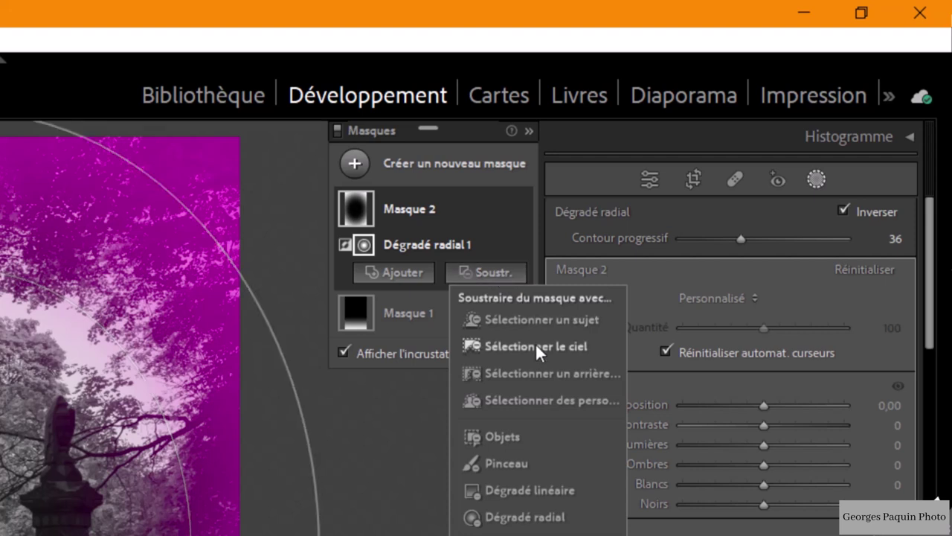
{"action": "left_click", "coordinate": [545, 491]}
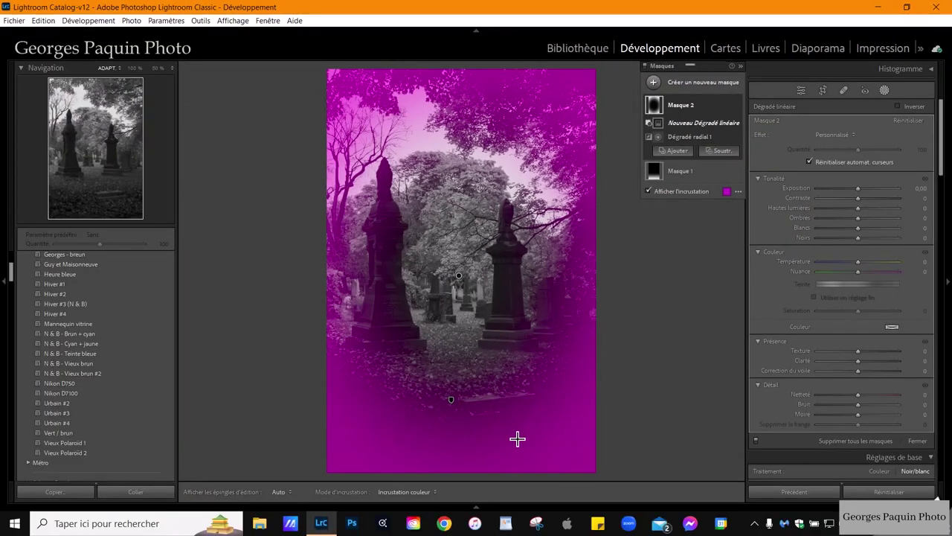
{"action": "left_click_drag", "start_coordinate": [514, 431], "coordinate": [514, 310]}
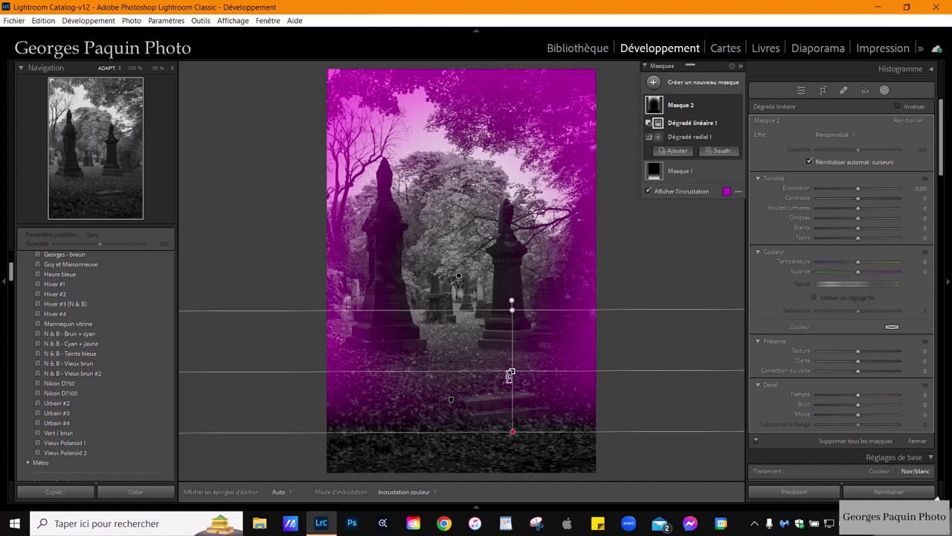
{"action": "left_click_drag", "start_coordinate": [514, 373], "coordinate": [514, 314]}
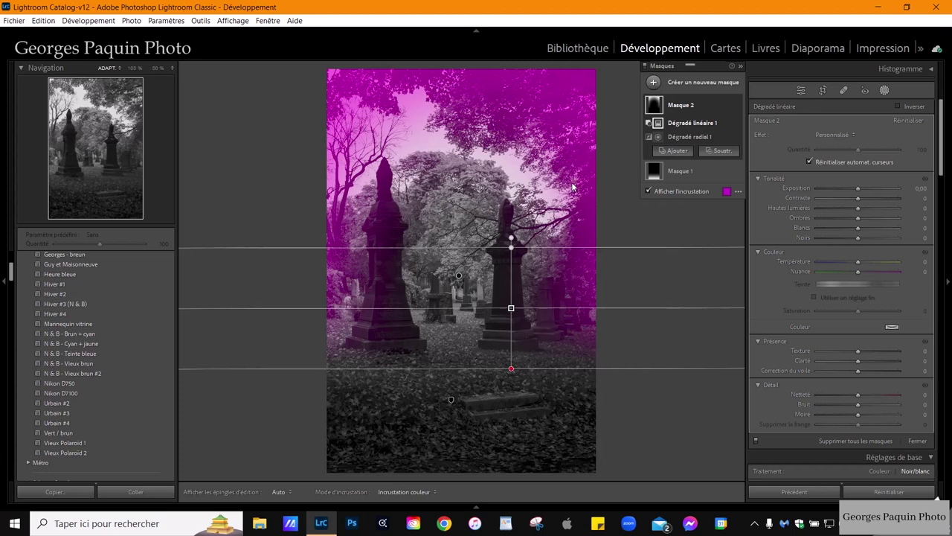
{"action": "left_click", "coordinate": [704, 193]}
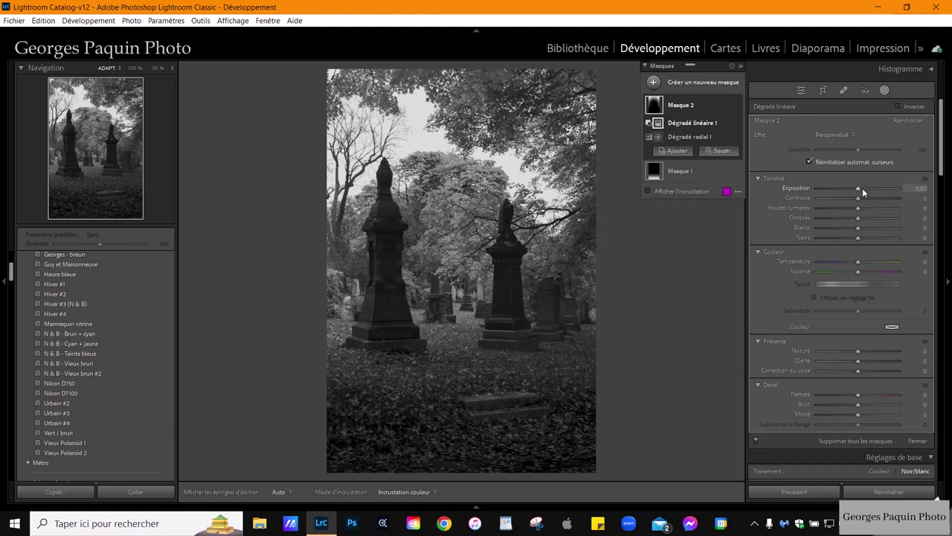
{"action": "mouse_move", "coordinate": [860, 188]}
{"action": "left_mouse_down"}
{"action": "mouse_move", "coordinate": [844, 205]}
{"action": "mouse_move", "coordinate": [849, 214]}
{"action": "left_mouse_up"}
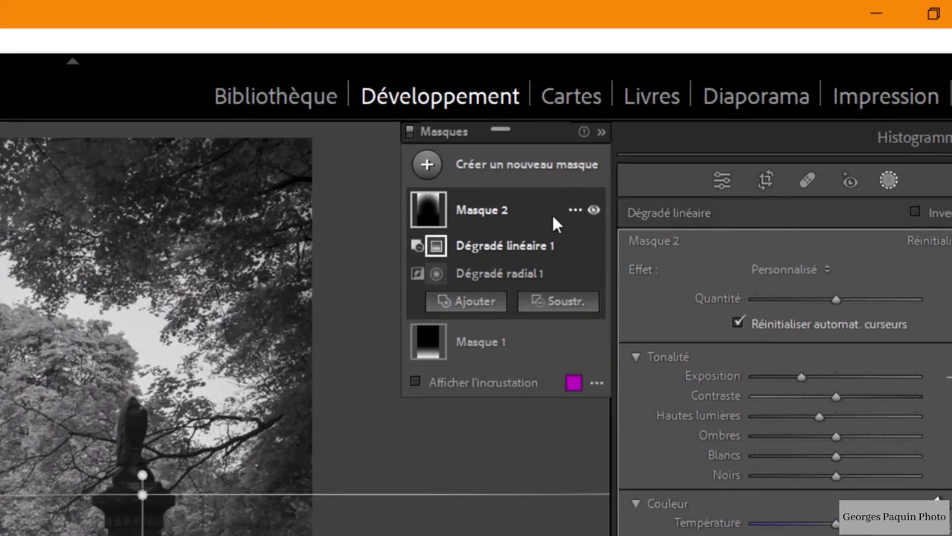
{"action": "mouse_move", "coordinate": [692, 123]}
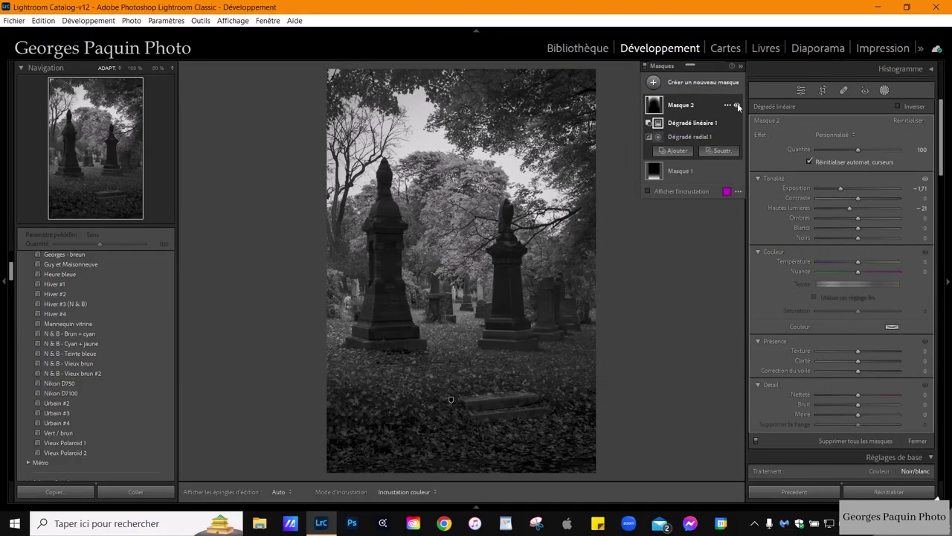
{"action": "left_click", "coordinate": [737, 107]}
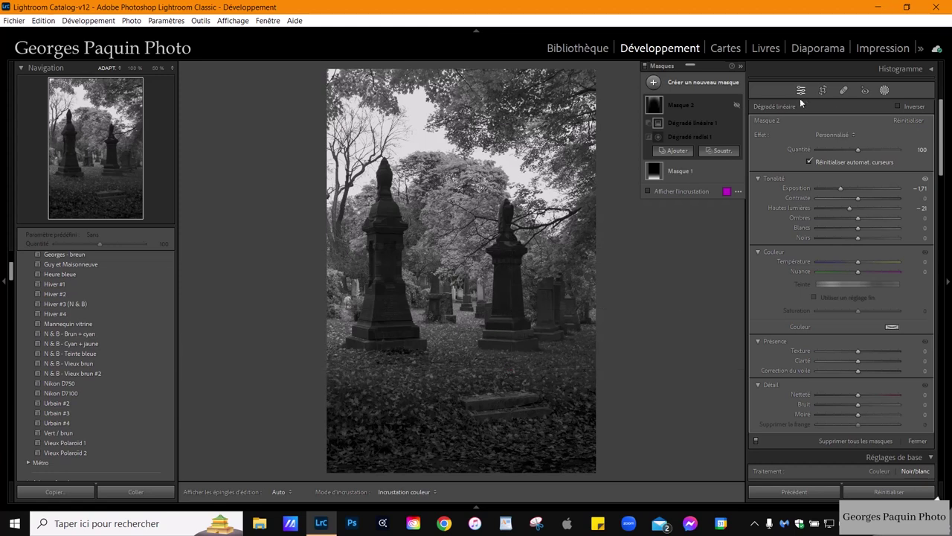
{"action": "left_click", "coordinate": [738, 105]}
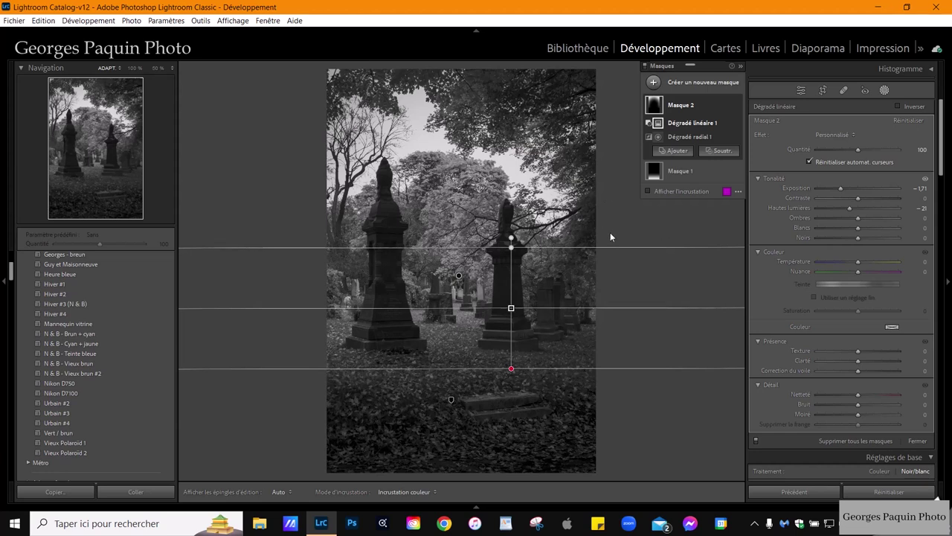
{"action": "left_click", "coordinate": [801, 90]}
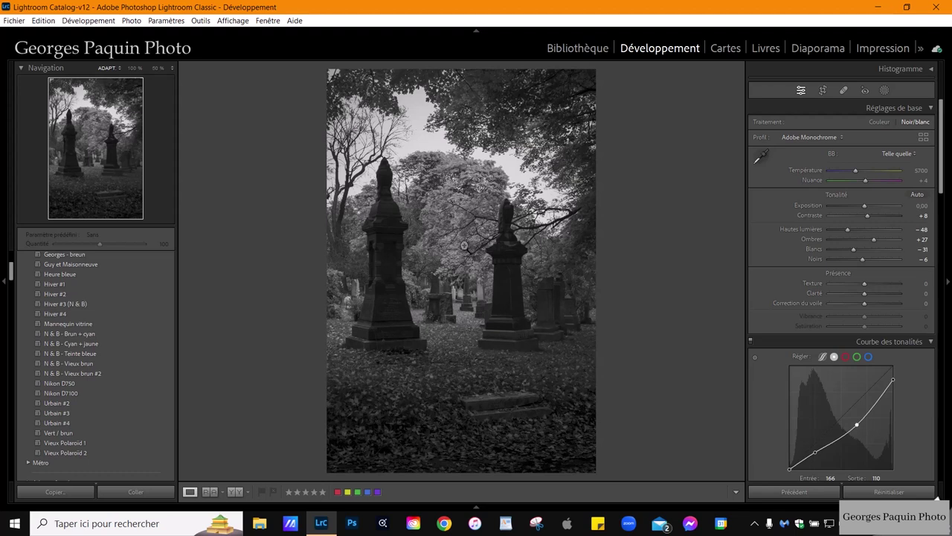
{"action": "left_click", "coordinate": [886, 90]}
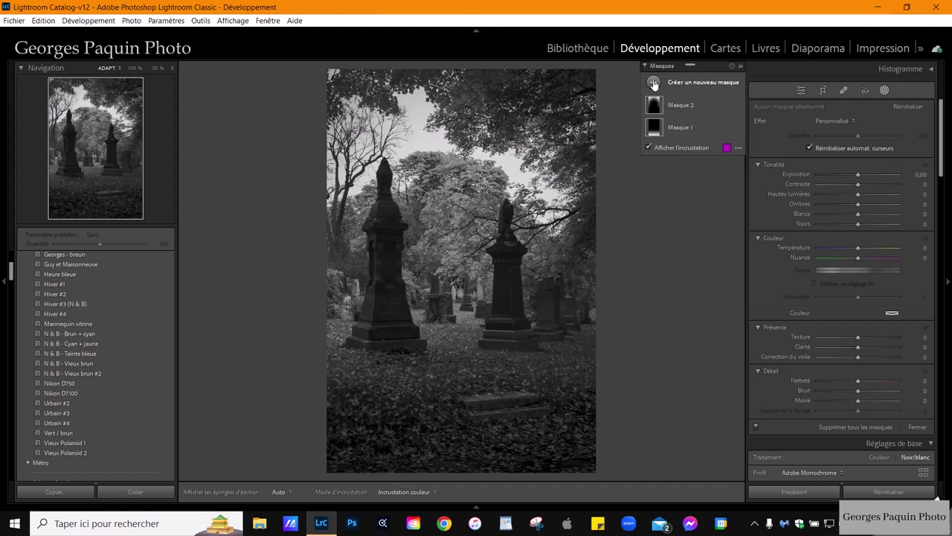
Add a third mask, a linear gradient over the upper photo, at Exposure +0.88.
{"action": "left_click", "coordinate": [654, 83]}
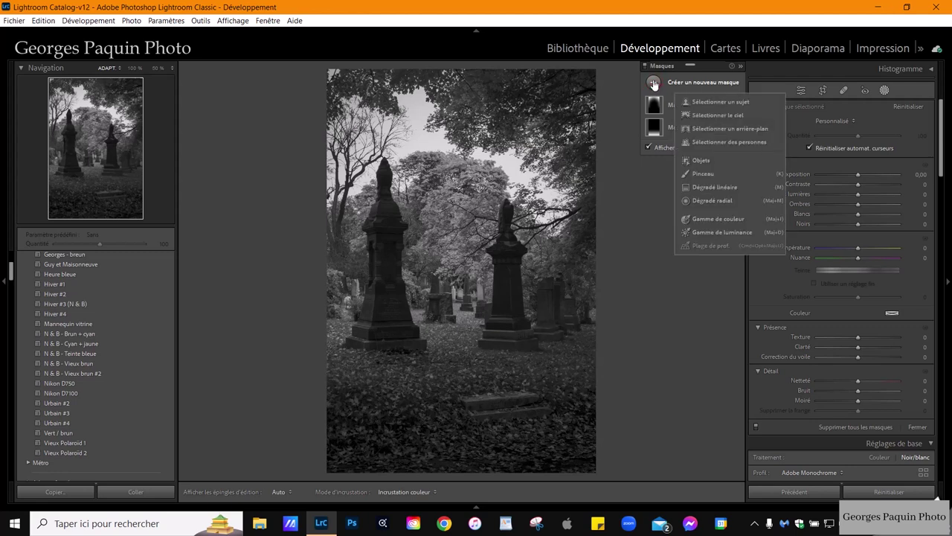
{"action": "left_click", "coordinate": [731, 188]}
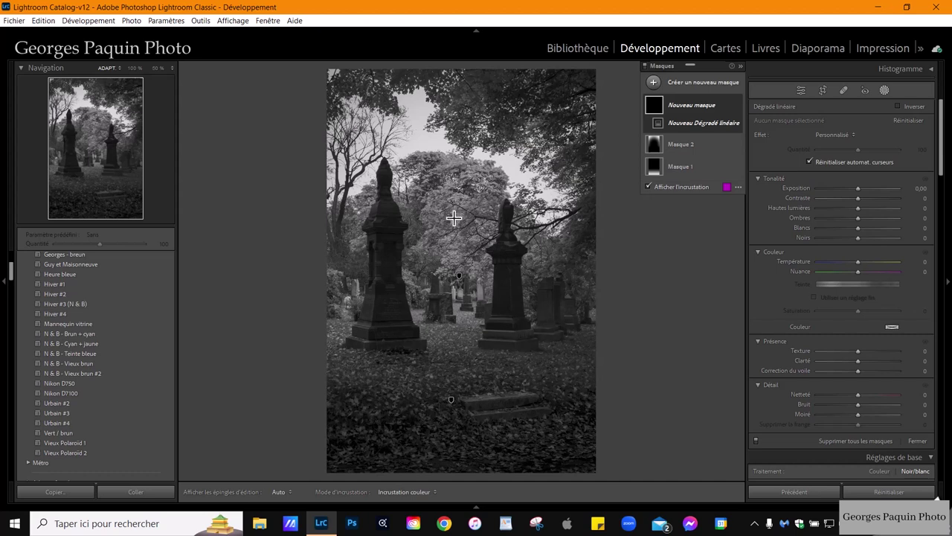
{"action": "left_click_drag", "start_coordinate": [449, 211], "coordinate": [453, 376]}
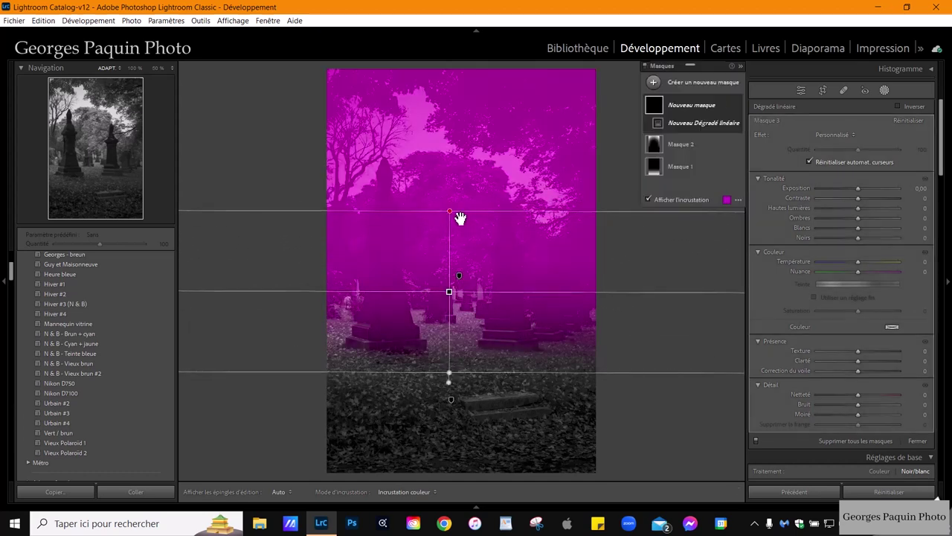
{"action": "left_click_drag", "start_coordinate": [459, 215], "coordinate": [461, 140]}
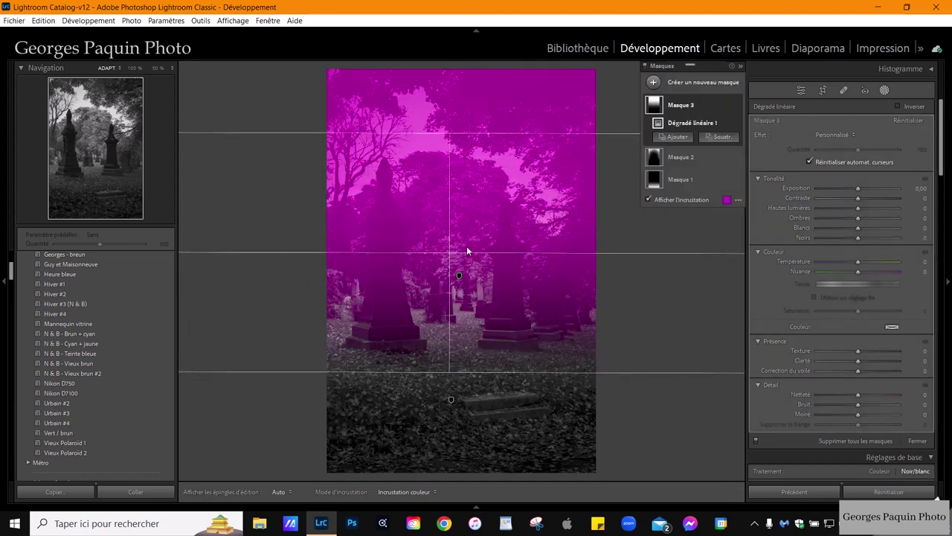
{"action": "left_click_drag", "start_coordinate": [451, 255], "coordinate": [457, 270]}
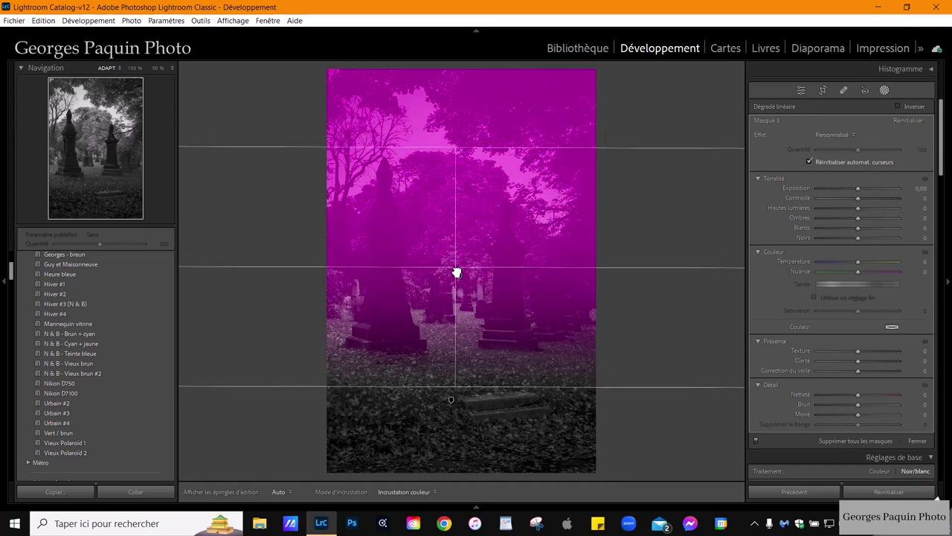
{"action": "left_click", "coordinate": [691, 198]}
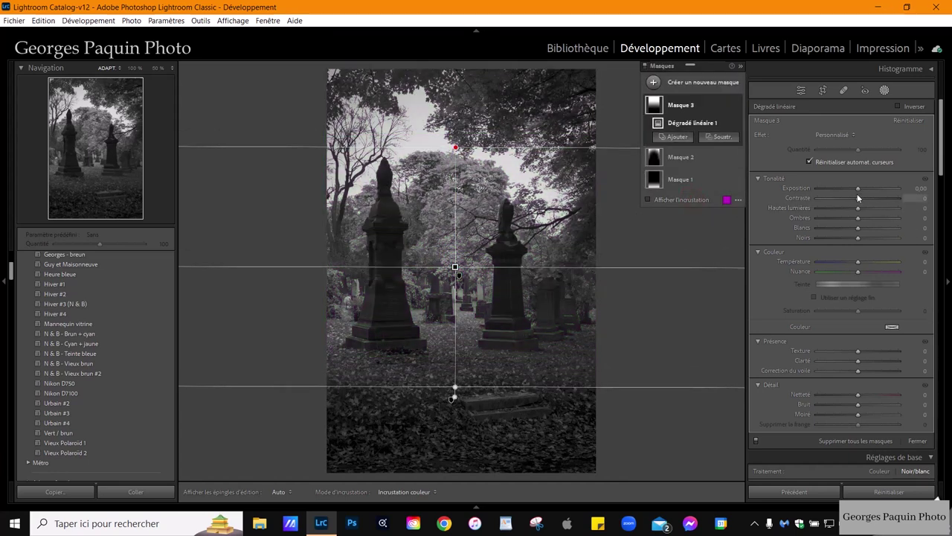
{"action": "left_click_drag", "start_coordinate": [858, 188], "coordinate": [869, 188]}
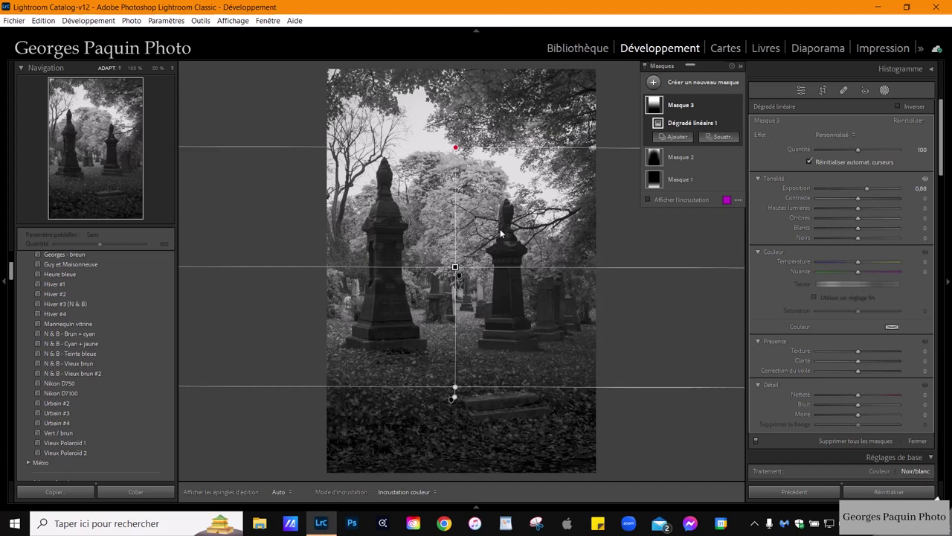
Show the third mask's overlay and briefly reveal the Intersect option with Alt.
{"action": "left_click", "coordinate": [693, 199]}
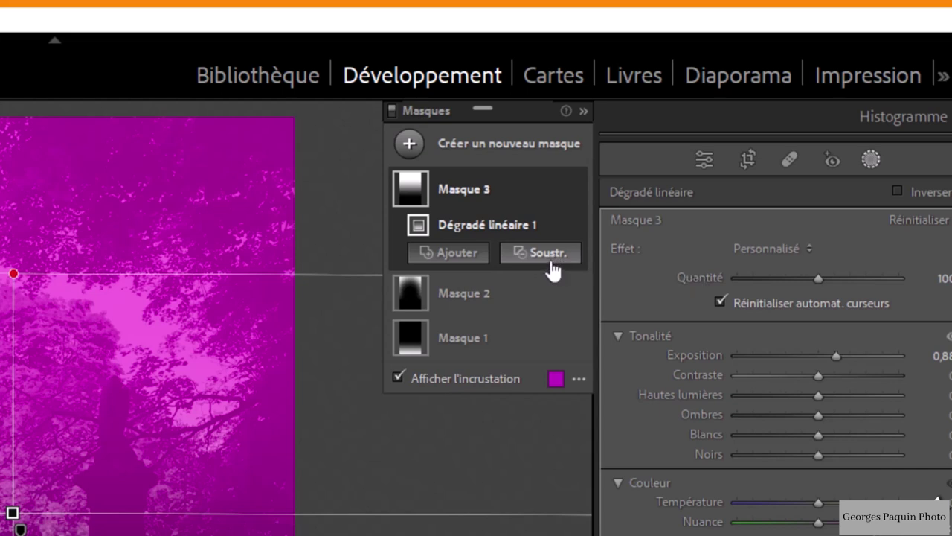
{"action": "key", "text": "alt"}
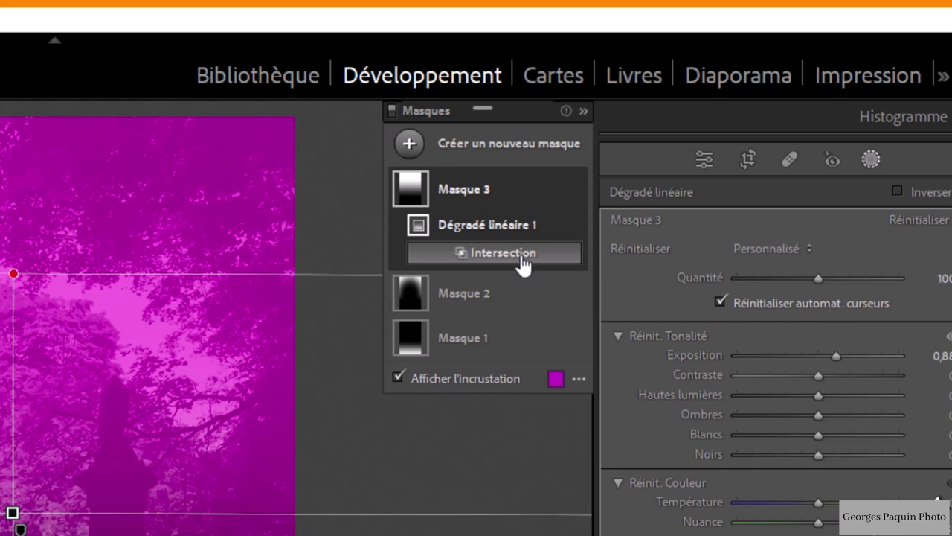
{"action": "key", "text": "alt"}
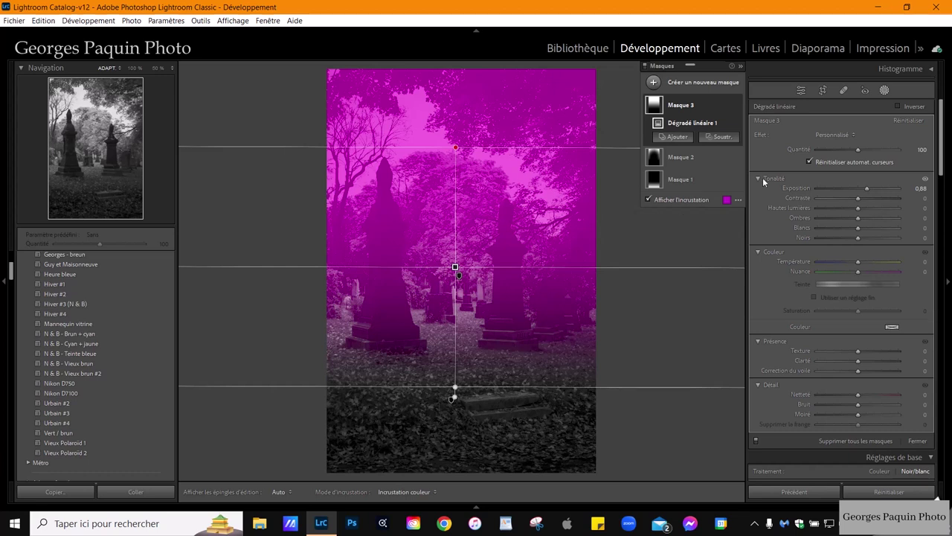
Intersect Mask 3 with a tall radial gradient between the monuments, feather 29.
{"action": "key", "text": "alt"}
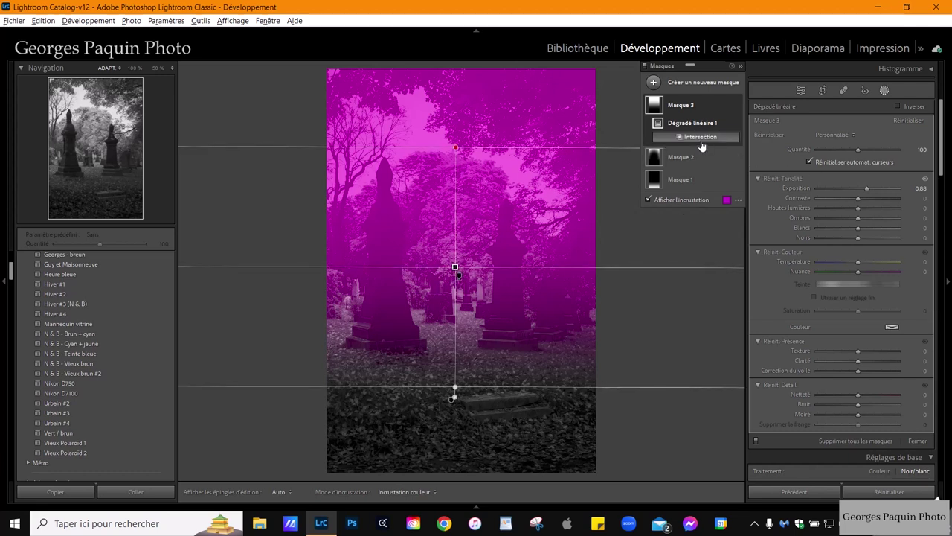
{"action": "left_click", "coordinate": [709, 140], "text": "alt"}
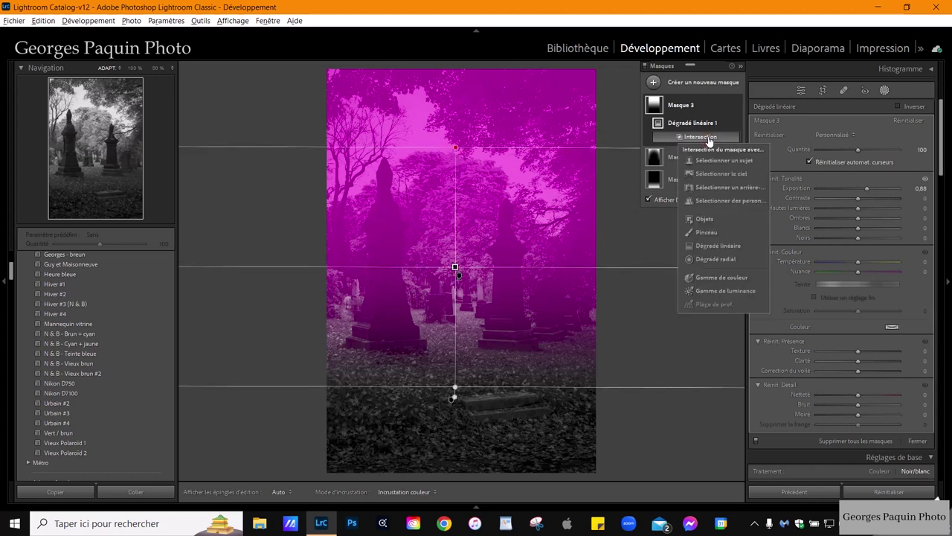
{"action": "left_click", "coordinate": [729, 260]}
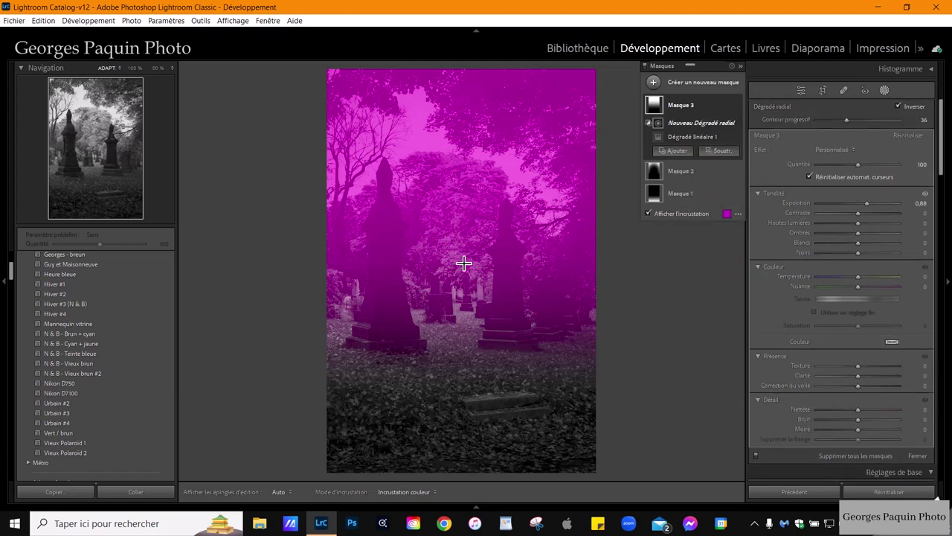
{"action": "left_click_drag", "start_coordinate": [432, 196], "coordinate": [549, 351]}
{"action": "left_click_drag", "start_coordinate": [435, 200], "coordinate": [465, 237]}
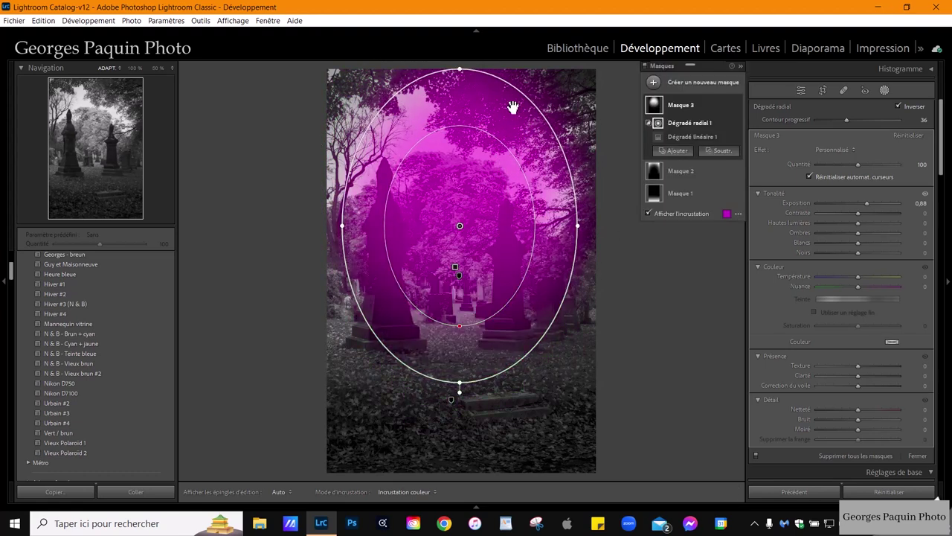
{"action": "left_click_drag", "start_coordinate": [460, 72], "coordinate": [477, 64]}
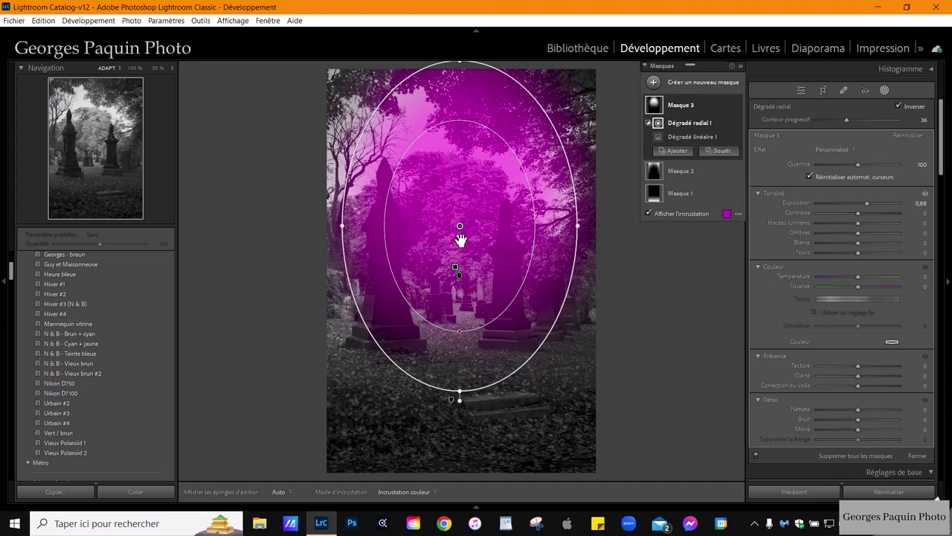
{"action": "left_click_drag", "start_coordinate": [461, 237], "coordinate": [461, 262]}
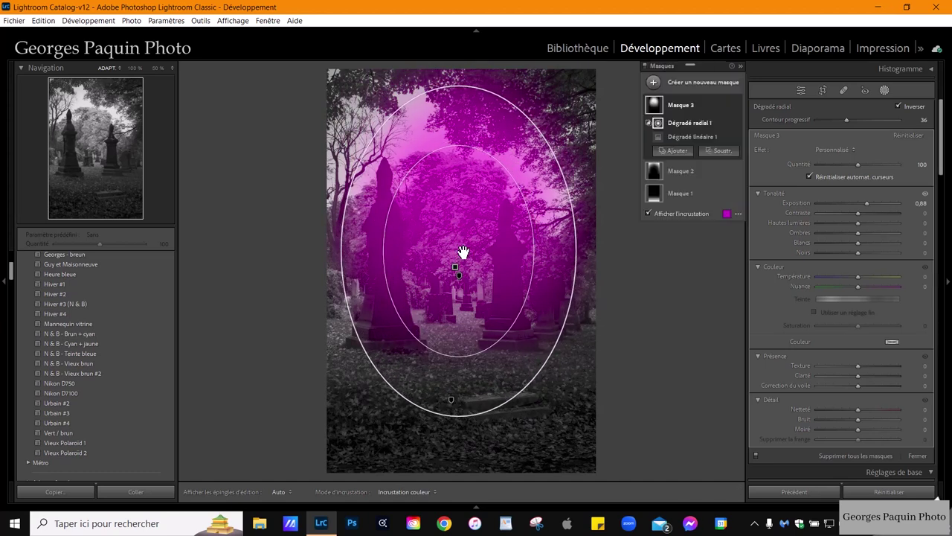
{"action": "left_click_drag", "start_coordinate": [459, 356], "coordinate": [458, 368]}
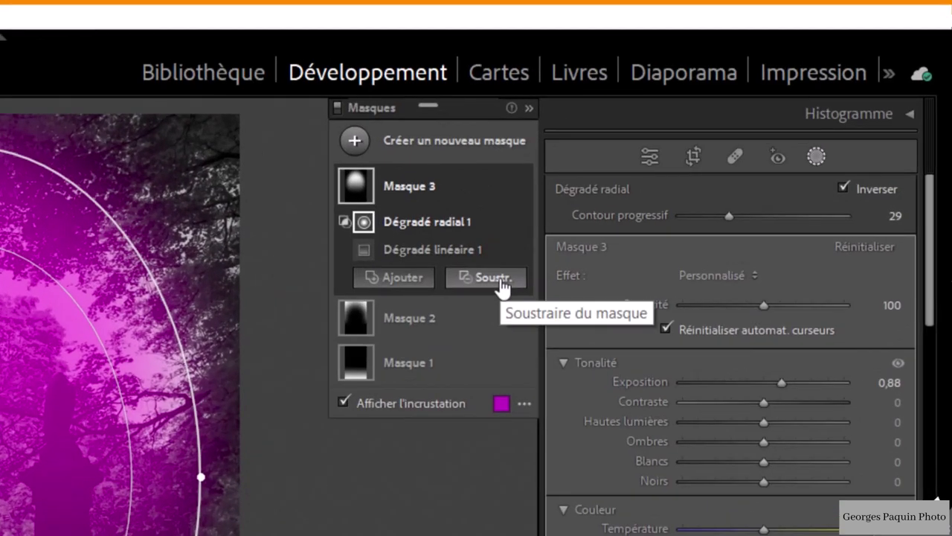
Choose Subtract > Objects for Mask 3.
{"action": "left_click", "coordinate": [726, 152]}
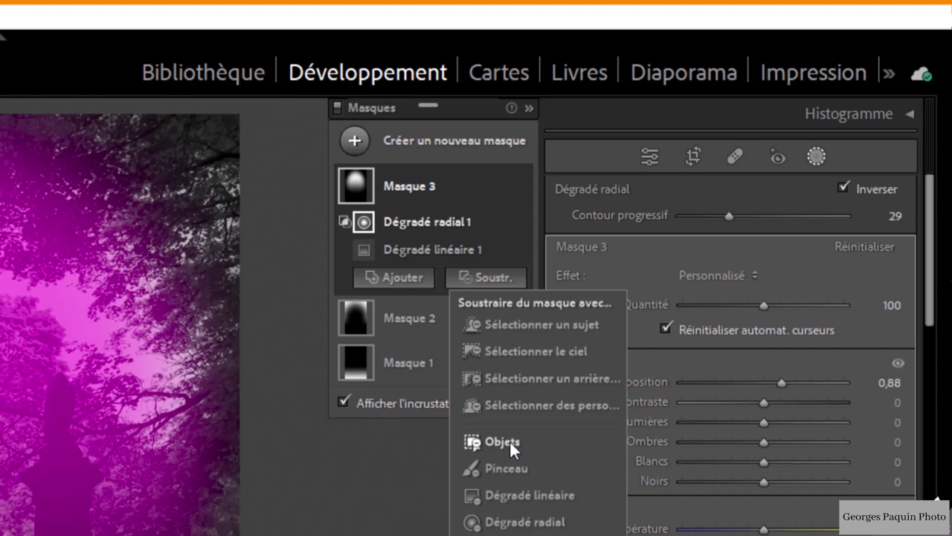
{"action": "left_click", "coordinate": [504, 442]}
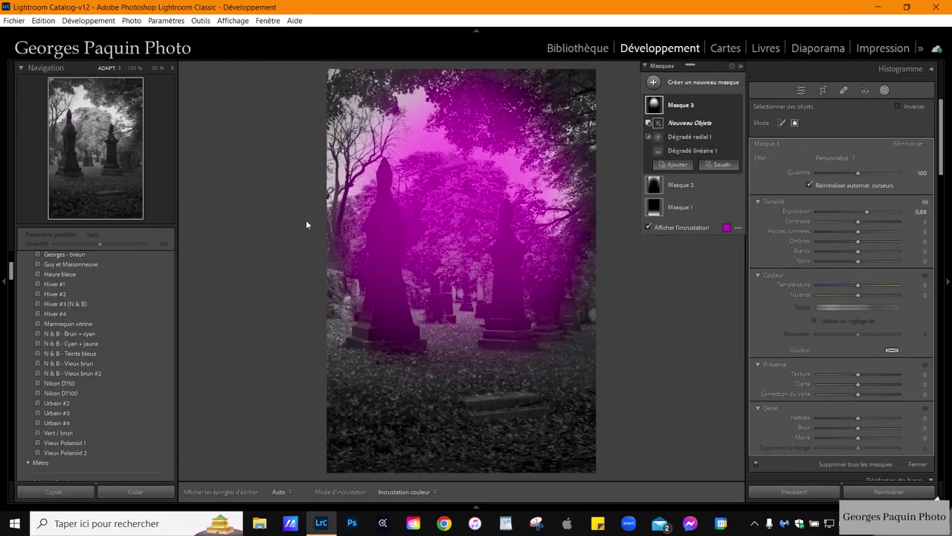
Box the left monument so it is detected as Object 1 and excluded.
{"action": "mouse_move", "coordinate": [439, 357]}
{"action": "mouse_move", "coordinate": [439, 357]}
{"action": "left_mouse_down"}
{"action": "mouse_move", "coordinate": [346, 307]}
{"action": "mouse_move", "coordinate": [339, 155]}
{"action": "left_mouse_up"}
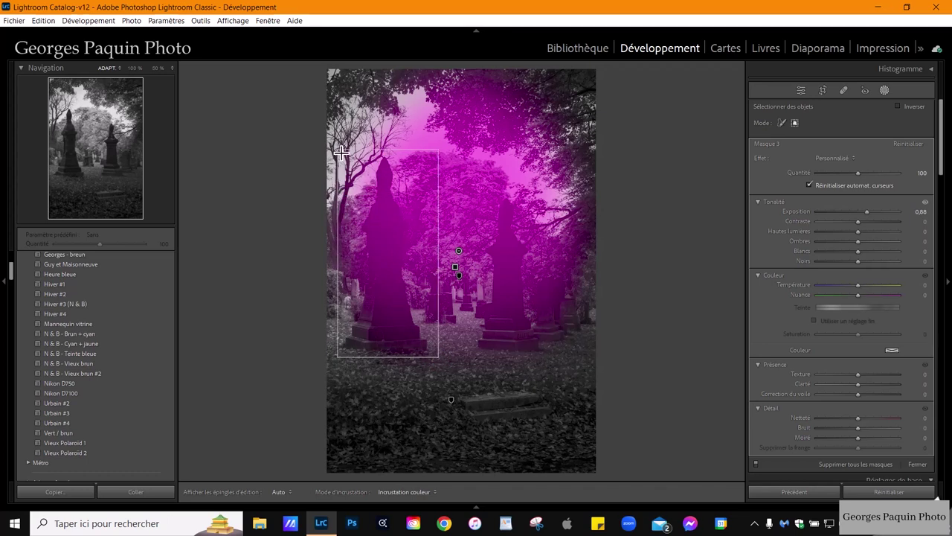
{"action": "left_click_drag", "start_coordinate": [339, 155], "coordinate": [337, 154]}
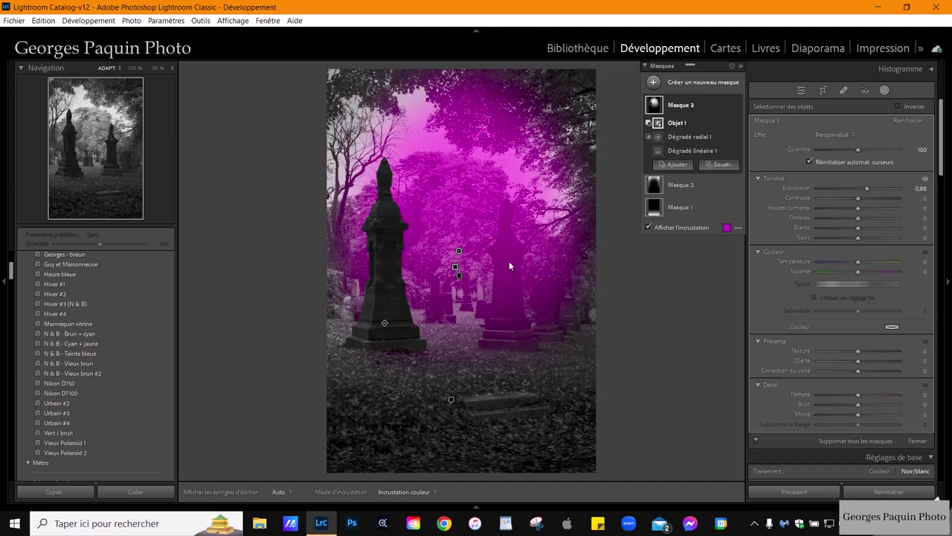
Subtract the right-hand monument from Mask 3 as Object 2 by brushing over it.
{"action": "left_click", "coordinate": [723, 165]}
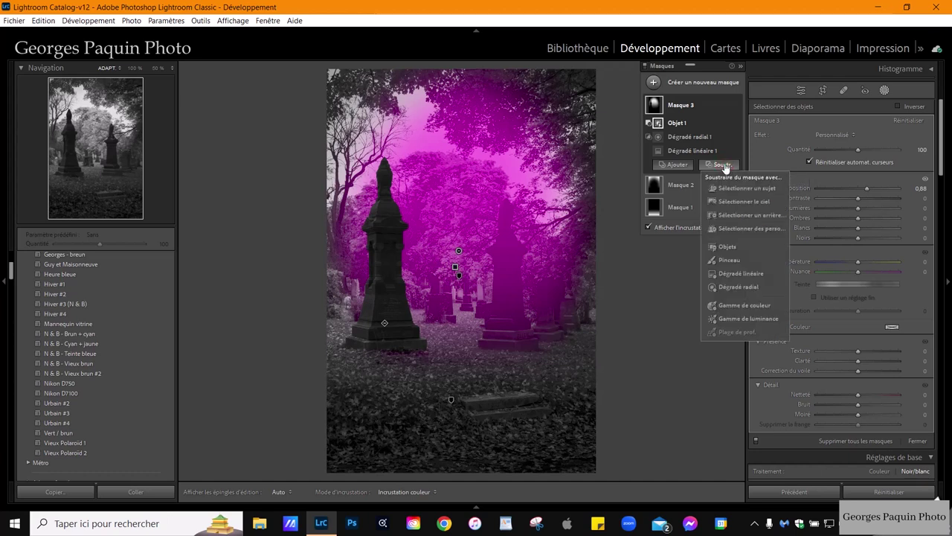
{"action": "left_click", "coordinate": [728, 248]}
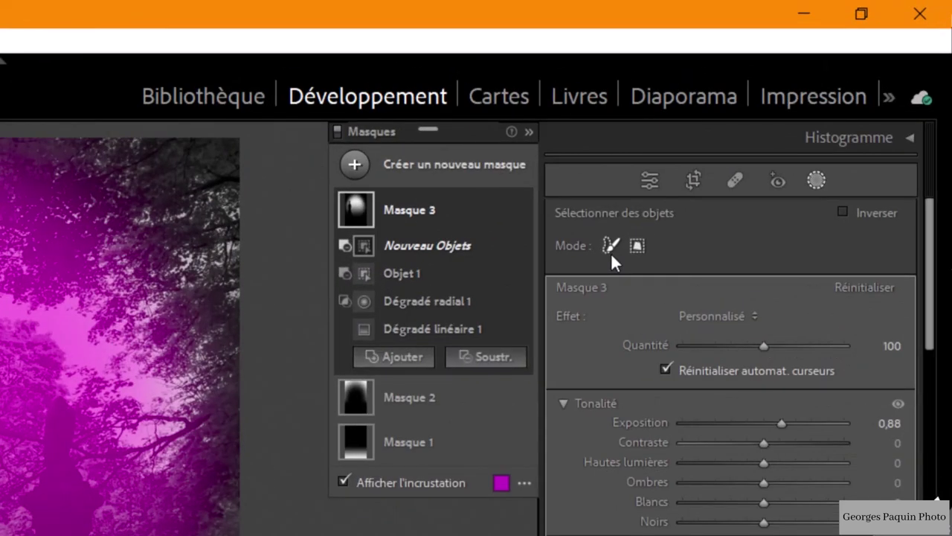
{"action": "left_click", "coordinate": [611, 247]}
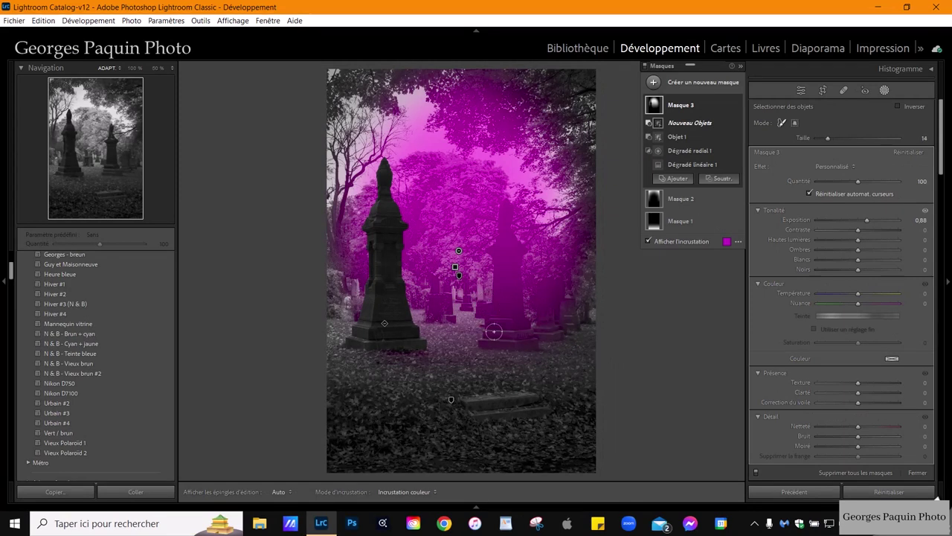
{"action": "mouse_move", "coordinate": [485, 342]}
{"action": "left_mouse_down"}
{"action": "mouse_move", "coordinate": [500, 254]}
{"action": "mouse_move", "coordinate": [525, 256]}
{"action": "mouse_move", "coordinate": [529, 334]}
{"action": "mouse_move", "coordinate": [518, 349]}
{"action": "mouse_move", "coordinate": [493, 353]}
{"action": "mouse_move", "coordinate": [519, 344]}
{"action": "mouse_move", "coordinate": [513, 237]}
{"action": "left_mouse_up"}
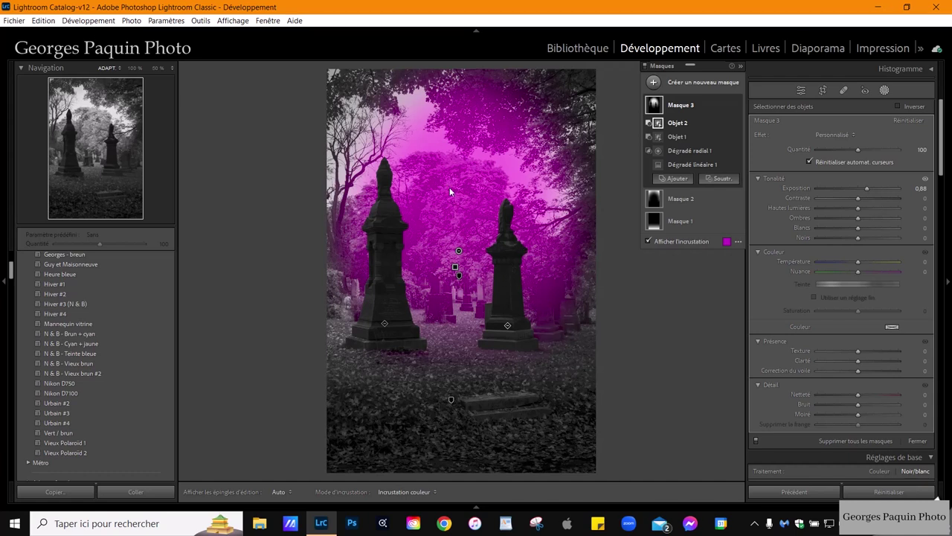
Give Mask 3 exposure 1.02, highlights −23 and dehaze −39, then toggle it to compare.
{"action": "left_click", "coordinate": [702, 241]}
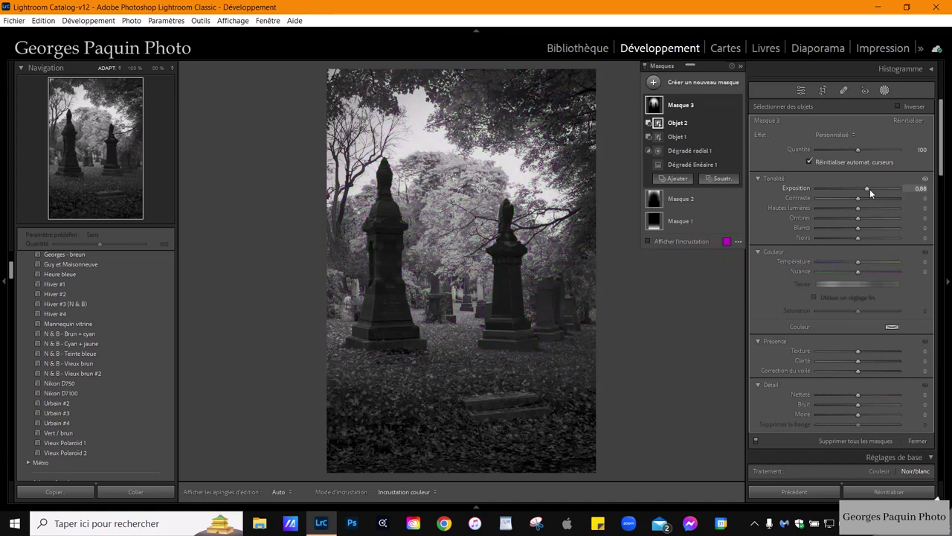
{"action": "left_click_drag", "start_coordinate": [869, 188], "coordinate": [872, 190]}
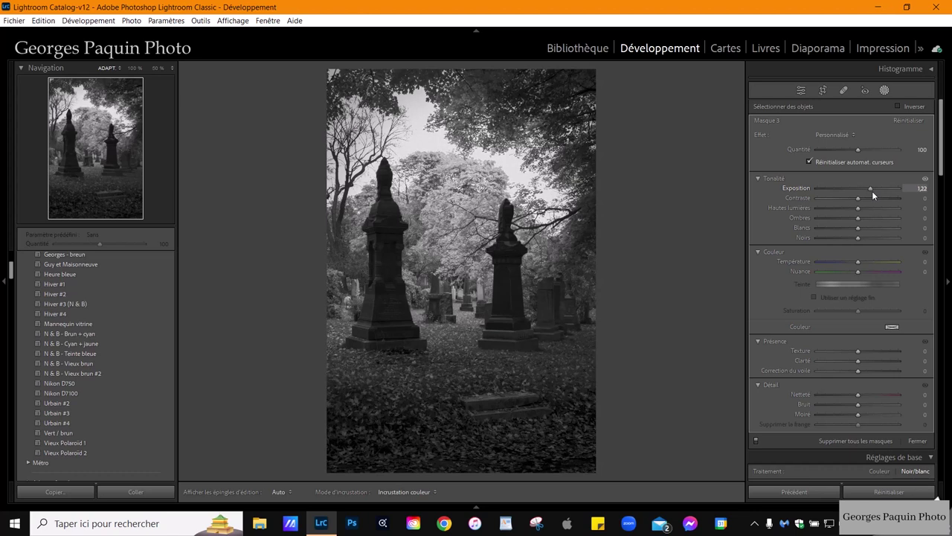
{"action": "mouse_move", "coordinate": [461, 246]}
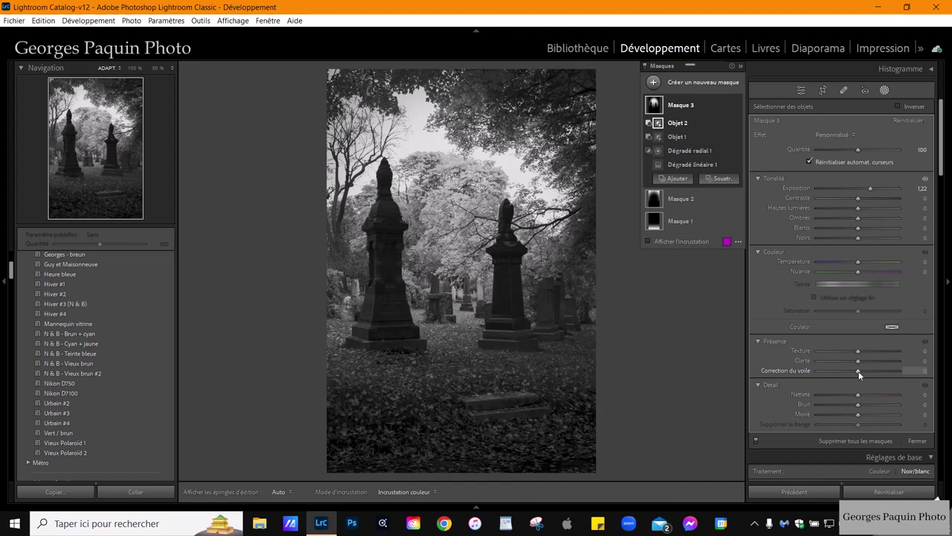
{"action": "key", "text": "shift+w"}
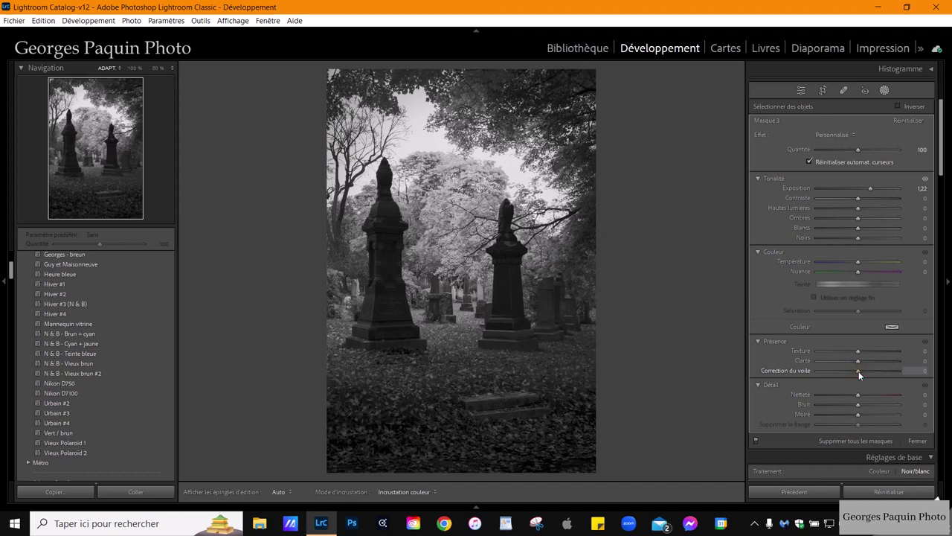
{"action": "key", "text": "Up"}
{"action": "key", "text": "Up"}
{"action": "left_click_drag", "start_coordinate": [860, 371], "coordinate": [848, 383]}
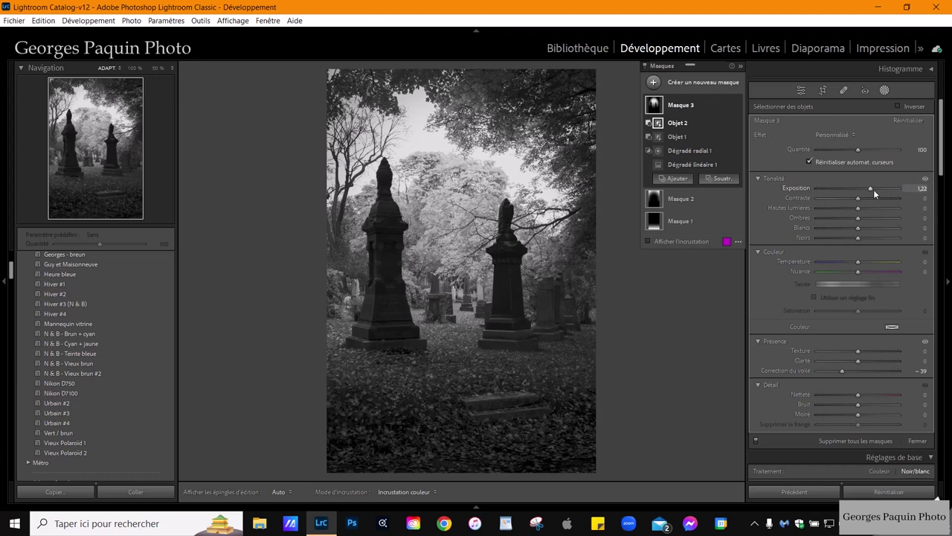
{"action": "left_click_drag", "start_coordinate": [871, 189], "coordinate": [848, 209]}
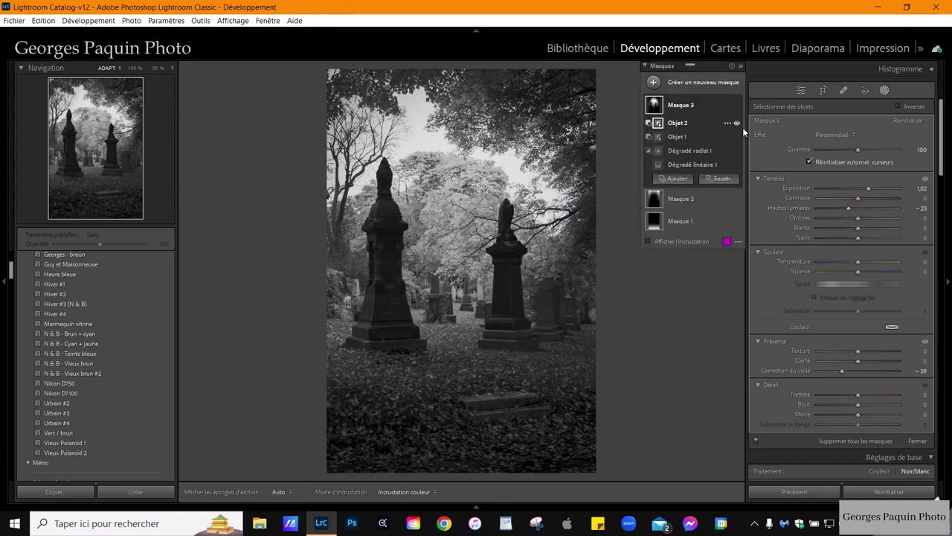
{"action": "mouse_move", "coordinate": [462, 271]}
{"action": "left_click", "coordinate": [735, 106]}
{"action": "left_click", "coordinate": [735, 106]}
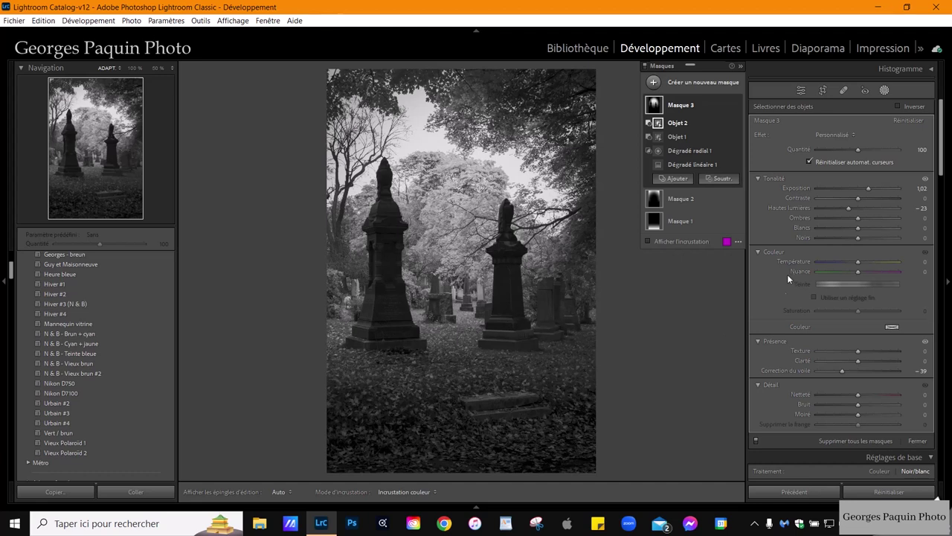
Crop to the 4 x 5 / 8 x 10 ratio, framing both monuments.
{"action": "left_click", "coordinate": [823, 90]}
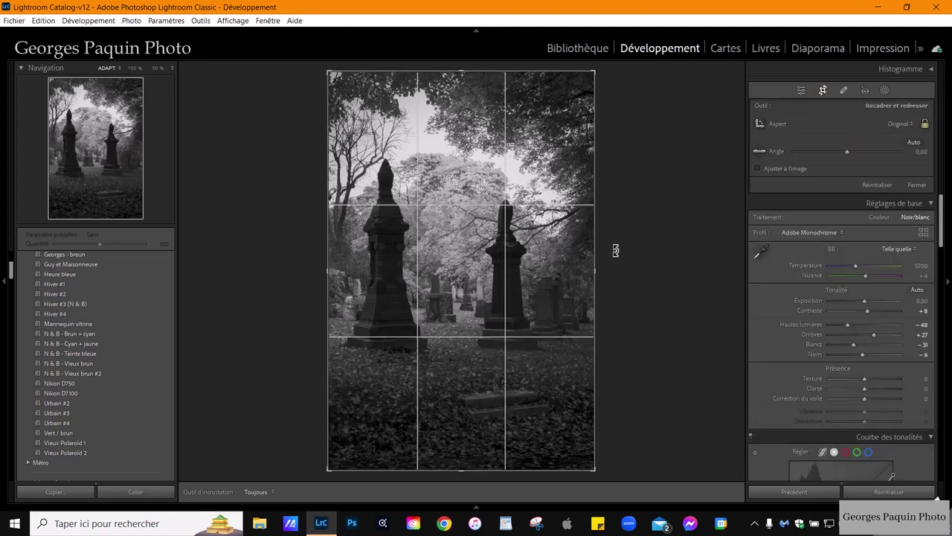
{"action": "left_click", "coordinate": [900, 124]}
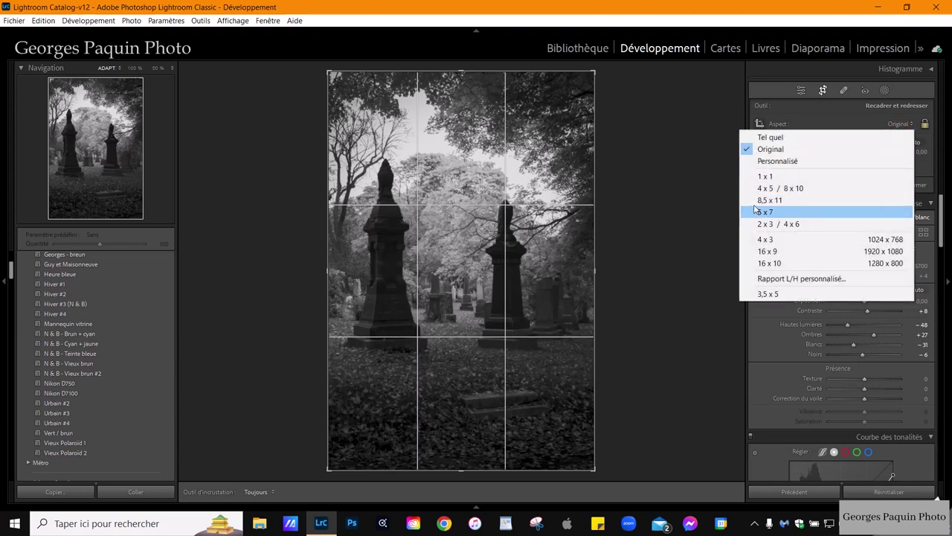
{"action": "left_click", "coordinate": [774, 193]}
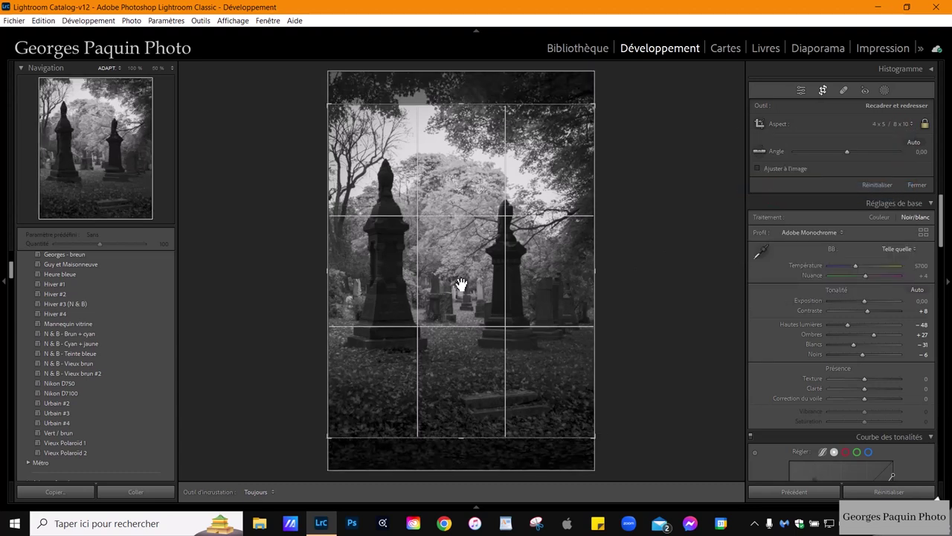
{"action": "left_click_drag", "start_coordinate": [461, 283], "coordinate": [460, 298]}
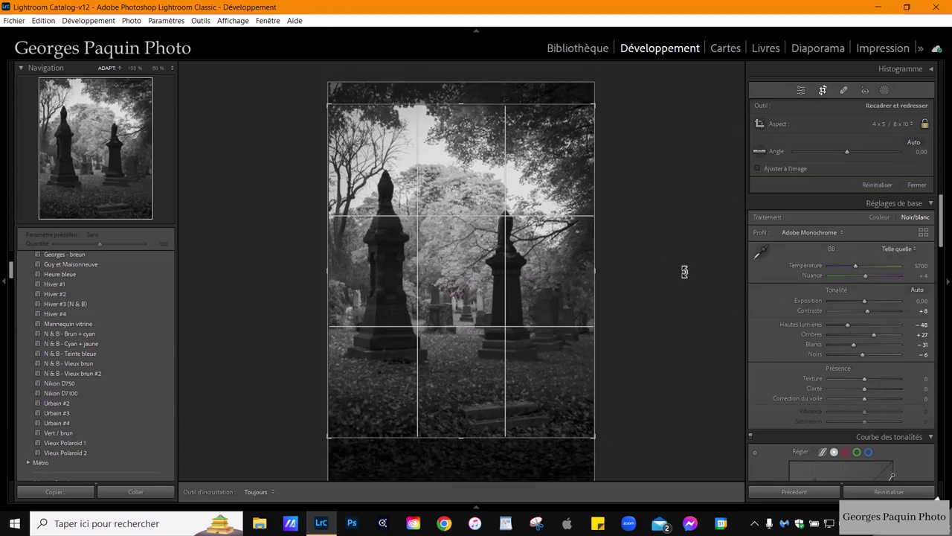
{"action": "left_click_drag", "start_coordinate": [588, 273], "coordinate": [581, 277]}
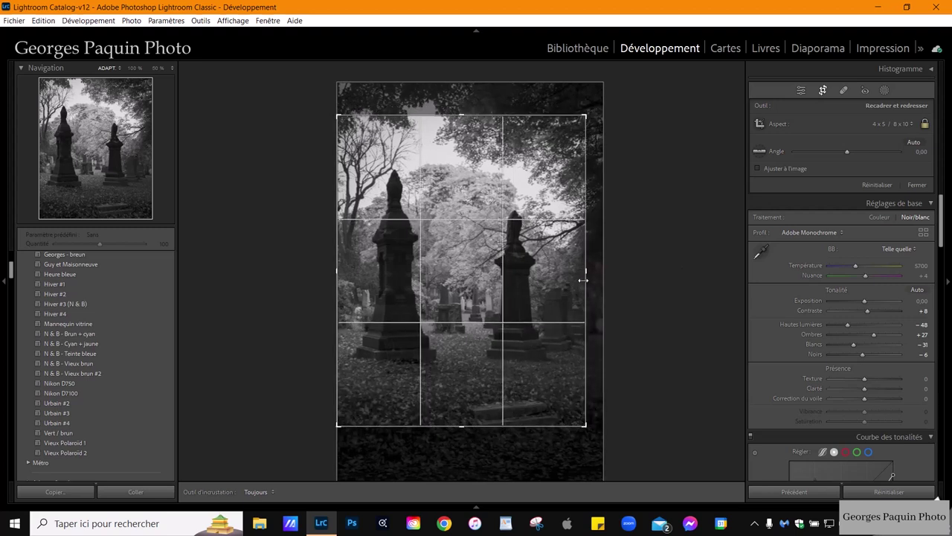
{"action": "left_click_drag", "start_coordinate": [478, 266], "coordinate": [481, 257]}
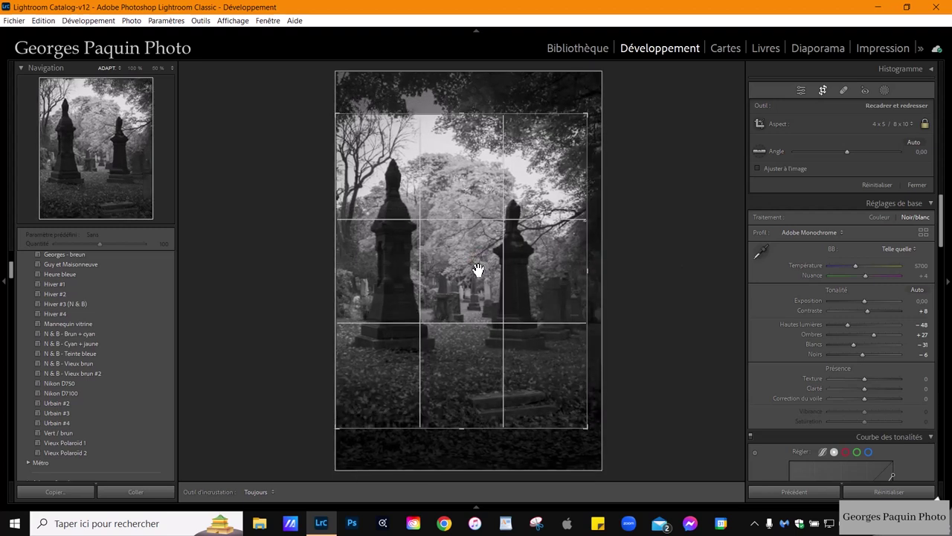
{"action": "left_click", "coordinate": [916, 186]}
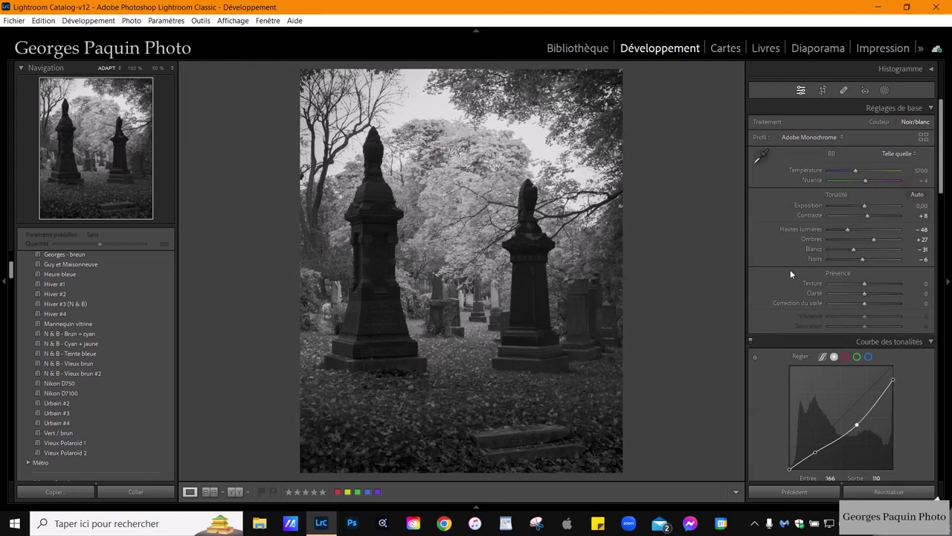
Scroll down to Color Grading and select the Shadows wheel.
{"action": "scroll", "coordinate": [768, 258], "scroll_direction": "down", "scroll_amount": 2}
{"action": "scroll", "coordinate": [768, 258], "scroll_direction": "down", "scroll_amount": 2}
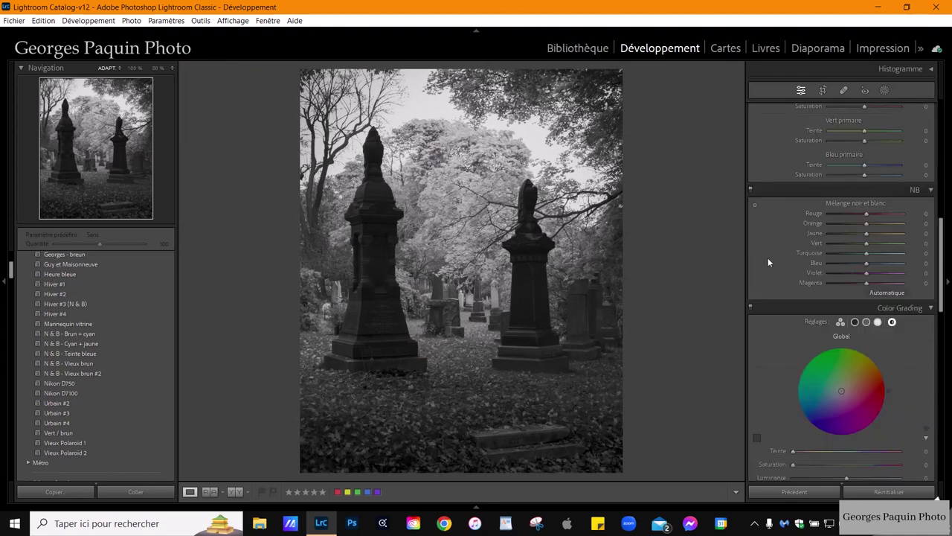
{"action": "scroll", "coordinate": [767, 258], "scroll_direction": "down", "scroll_amount": 1}
{"action": "scroll", "coordinate": [768, 257], "scroll_direction": "up", "scroll_amount": 1}
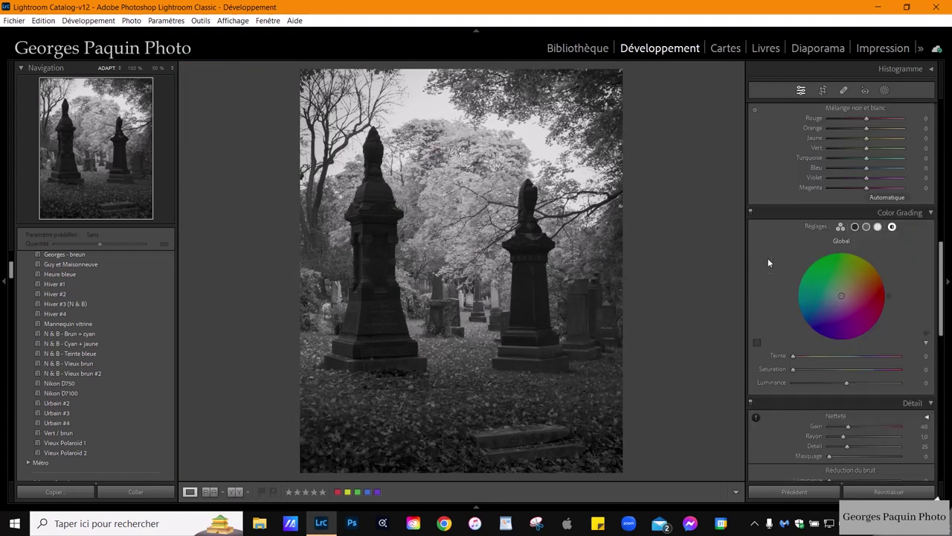
{"action": "left_click", "coordinate": [855, 227]}
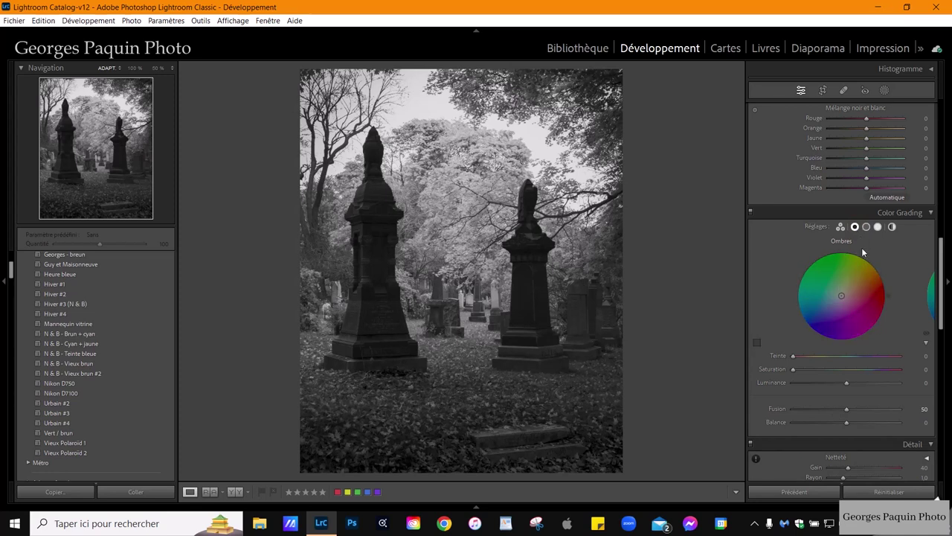
Grade shadows blue (hue 225, saturation 13) and midtones warm (hue 71, saturation 16).
{"action": "left_click_drag", "start_coordinate": [843, 298], "coordinate": [836, 301]}
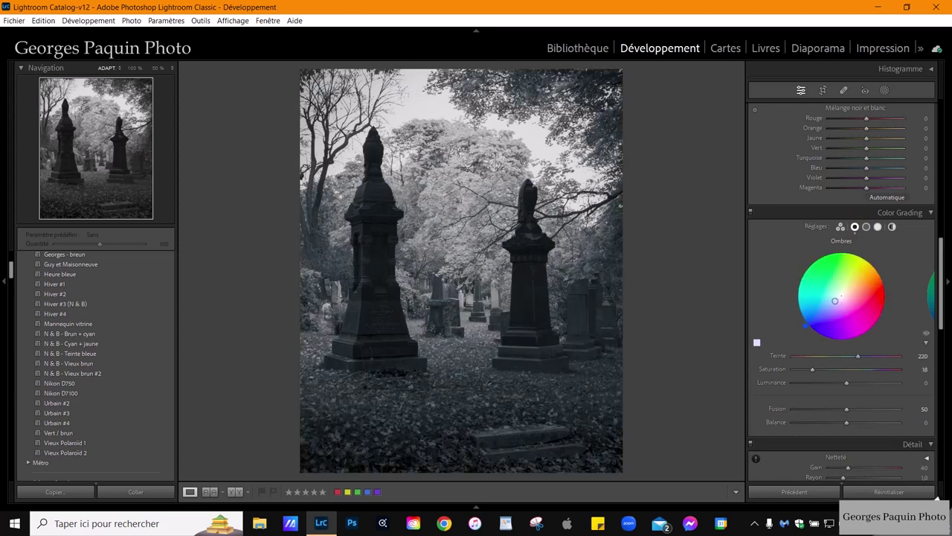
{"action": "left_click_drag", "start_coordinate": [810, 371], "coordinate": [840, 390]}
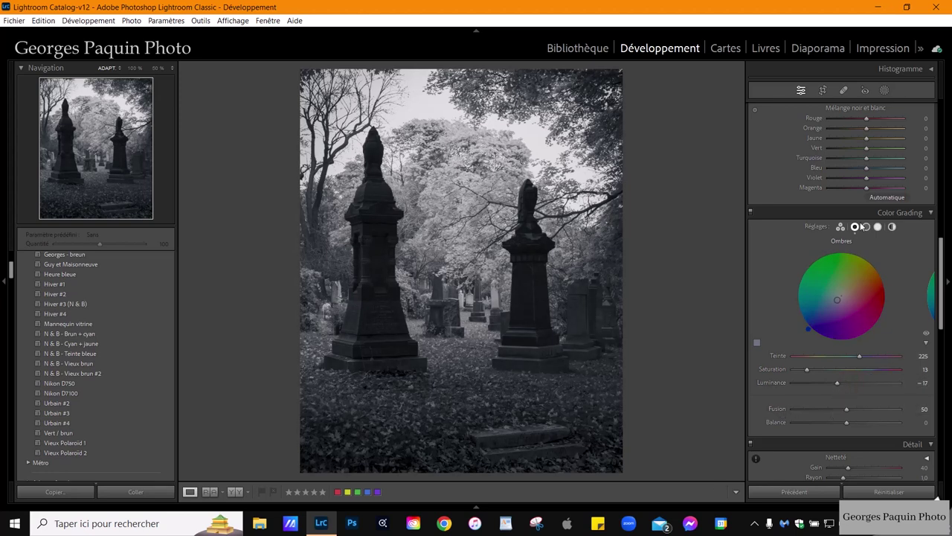
{"action": "left_click", "coordinate": [866, 227]}
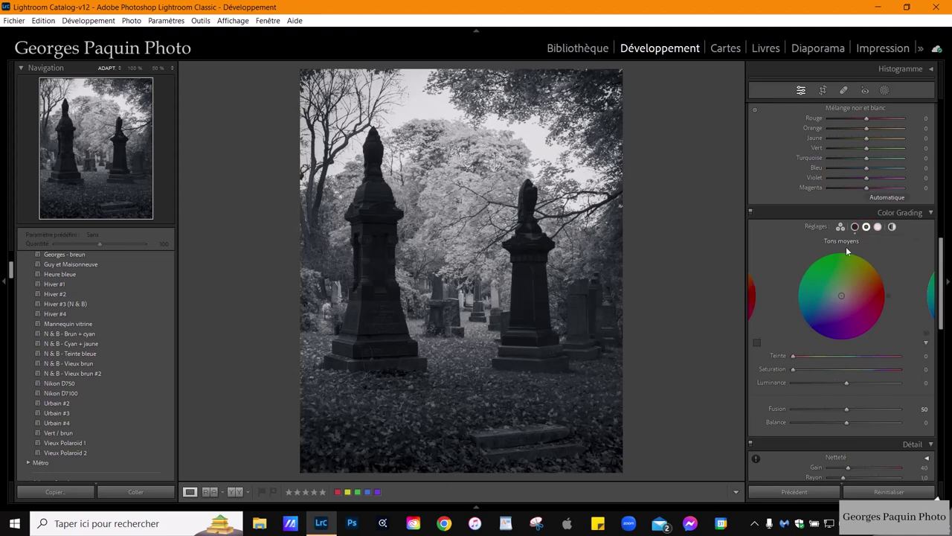
{"action": "left_click_drag", "start_coordinate": [841, 296], "coordinate": [844, 293]}
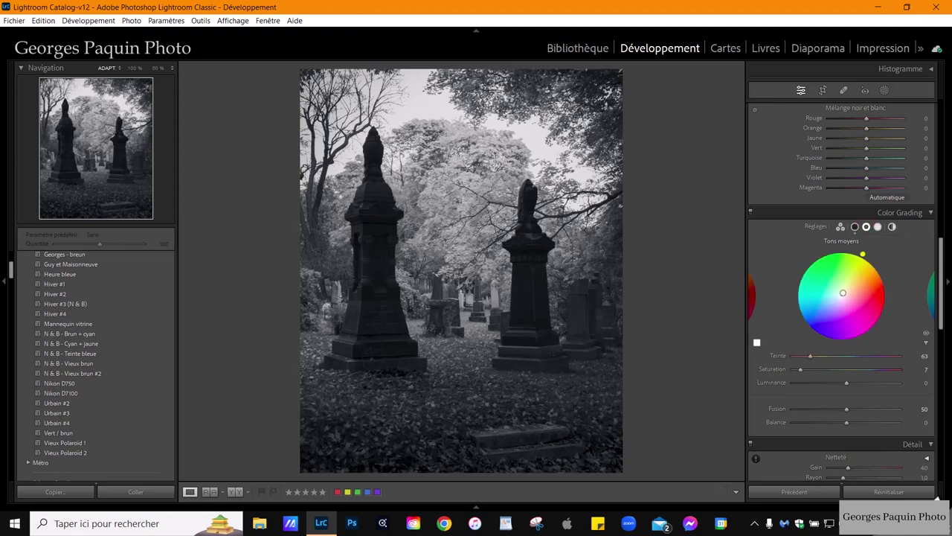
{"action": "mouse_move", "coordinate": [863, 256]}
{"action": "left_mouse_down"}
{"action": "mouse_move", "coordinate": [876, 267]}
{"action": "mouse_move", "coordinate": [857, 251]}
{"action": "left_mouse_up"}
{"action": "mouse_move", "coordinate": [799, 370]}
{"action": "left_mouse_down"}
{"action": "mouse_move", "coordinate": [845, 384]}
{"action": "mouse_move", "coordinate": [835, 393]}
{"action": "left_mouse_up"}
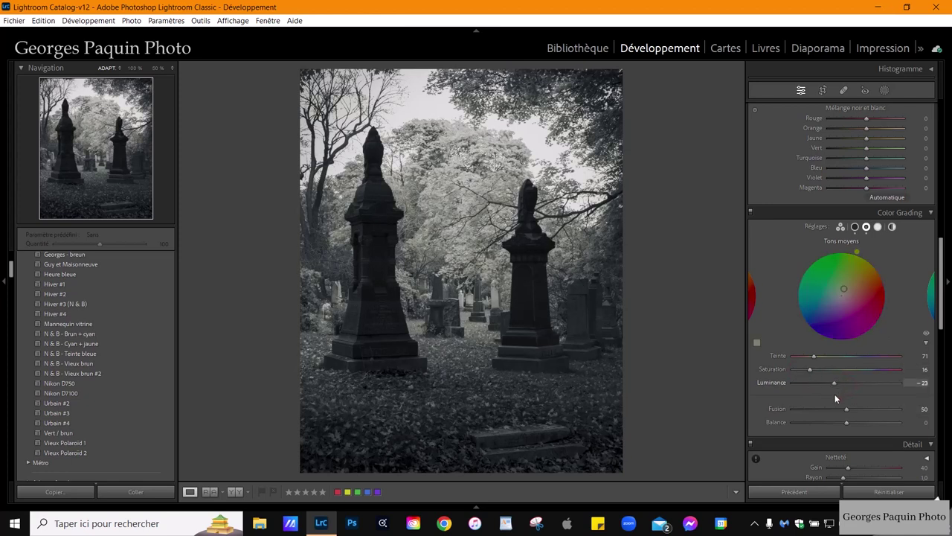
Tint highlights teal (hue 164, saturation 7) with balance +27 and blending 36.
{"action": "left_click", "coordinate": [878, 227]}
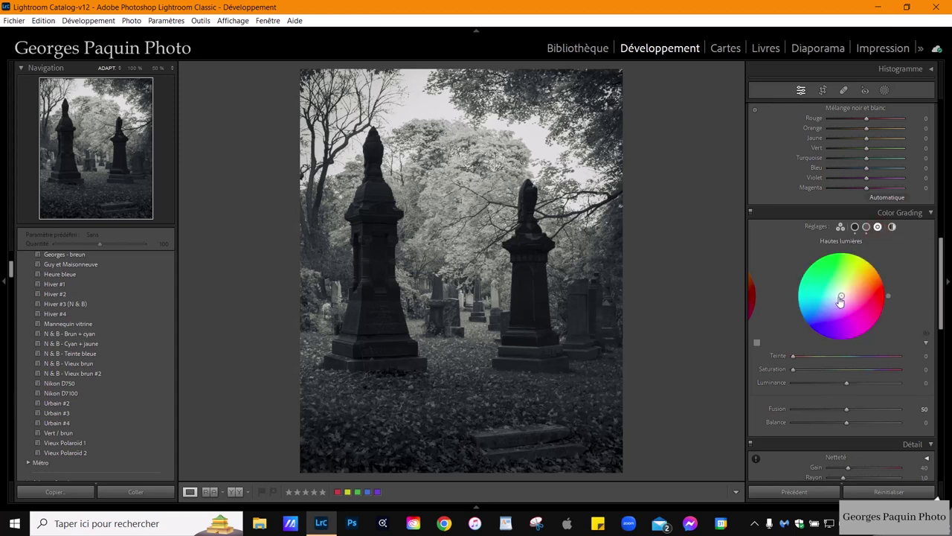
{"action": "mouse_move", "coordinate": [842, 298]}
{"action": "left_mouse_down"}
{"action": "mouse_move", "coordinate": [791, 303]}
{"action": "mouse_move", "coordinate": [797, 284]}
{"action": "left_mouse_up"}
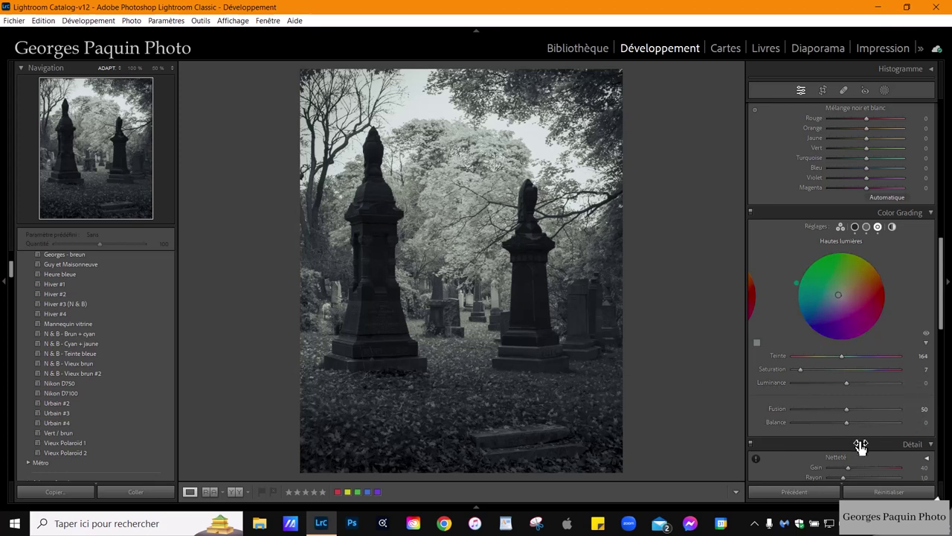
{"action": "left_click_drag", "start_coordinate": [846, 425], "coordinate": [860, 426]}
{"action": "left_click_drag", "start_coordinate": [846, 410], "coordinate": [830, 424]}
Set the Global color grade to hue 55, saturation 11, luminance −13.
{"action": "left_click", "coordinate": [893, 227]}
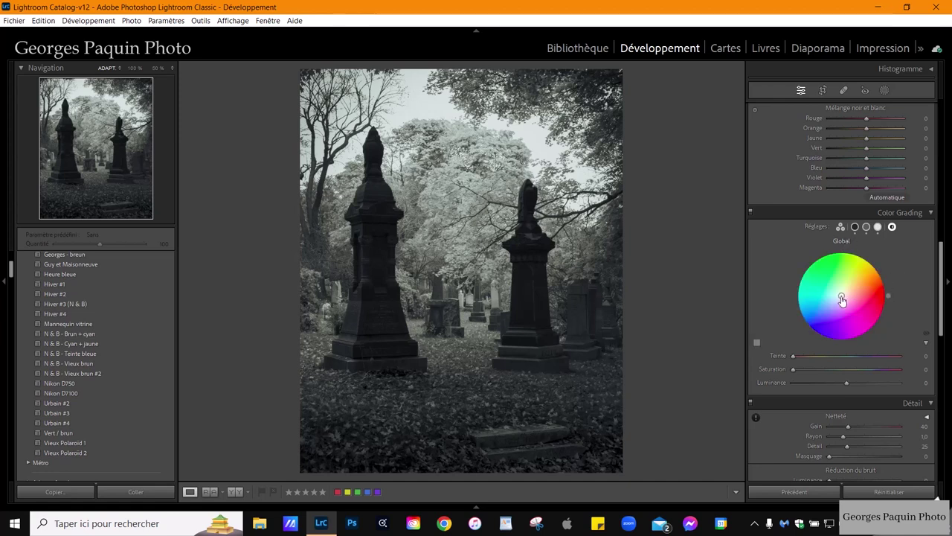
{"action": "mouse_move", "coordinate": [842, 300]}
{"action": "left_mouse_down"}
{"action": "mouse_move", "coordinate": [897, 284]}
{"action": "mouse_move", "coordinate": [870, 258]}
{"action": "left_mouse_up"}
{"action": "left_click_drag", "start_coordinate": [800, 370], "coordinate": [841, 395]}
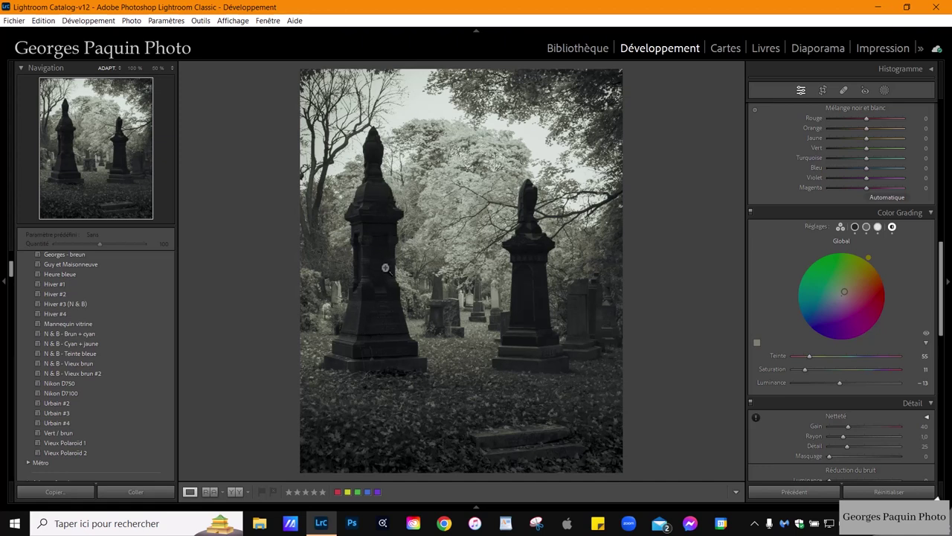
Create Mask 4 as a box-drawn object selection of the left monument, overlay hidden.
{"action": "left_click", "coordinate": [883, 90]}
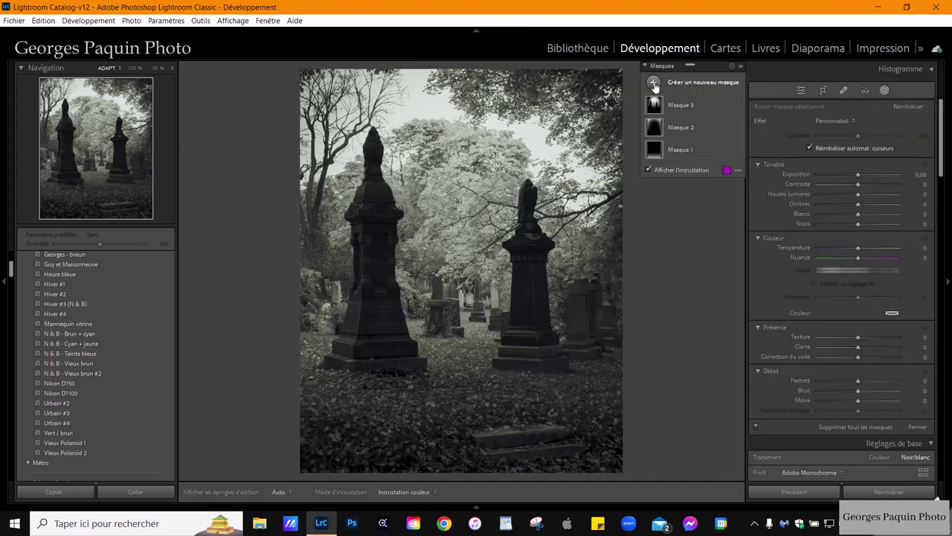
{"action": "left_click", "coordinate": [653, 84]}
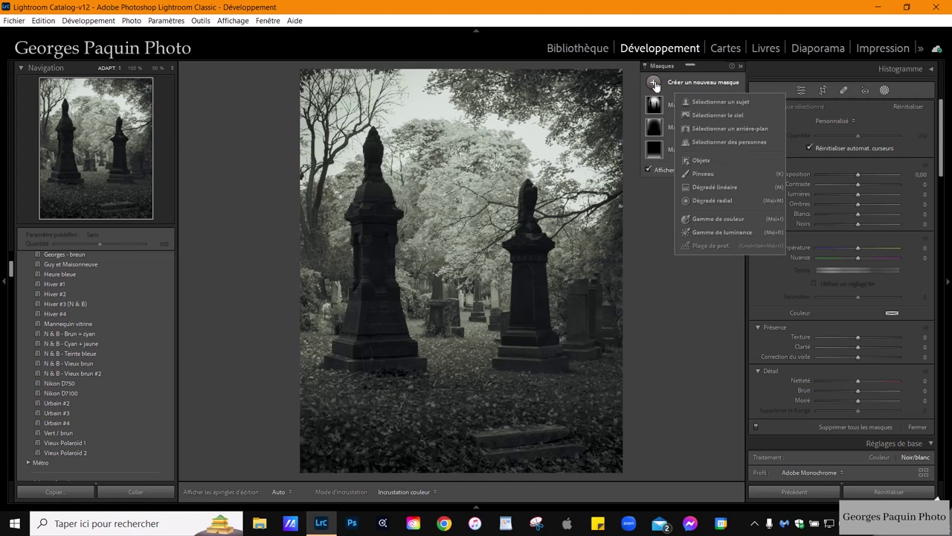
{"action": "left_click", "coordinate": [703, 159]}
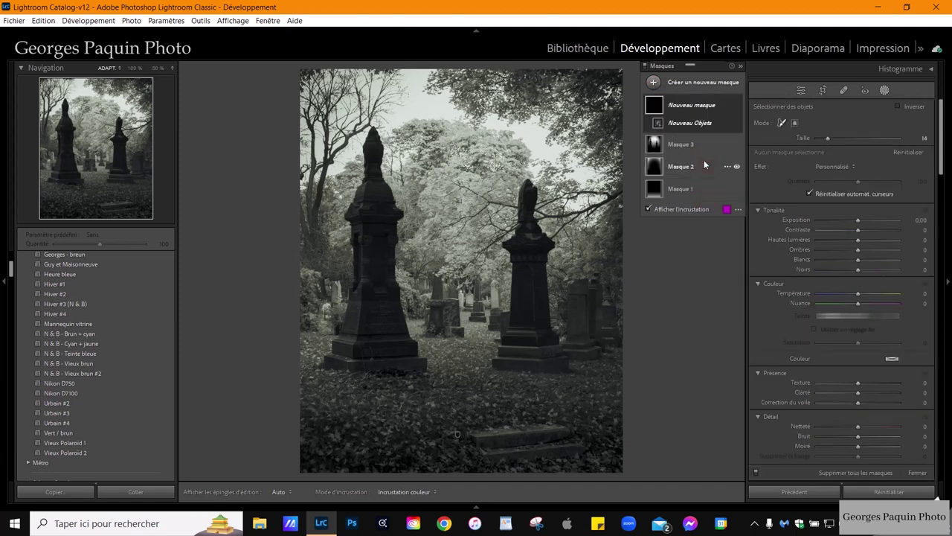
{"action": "left_click", "coordinate": [796, 123]}
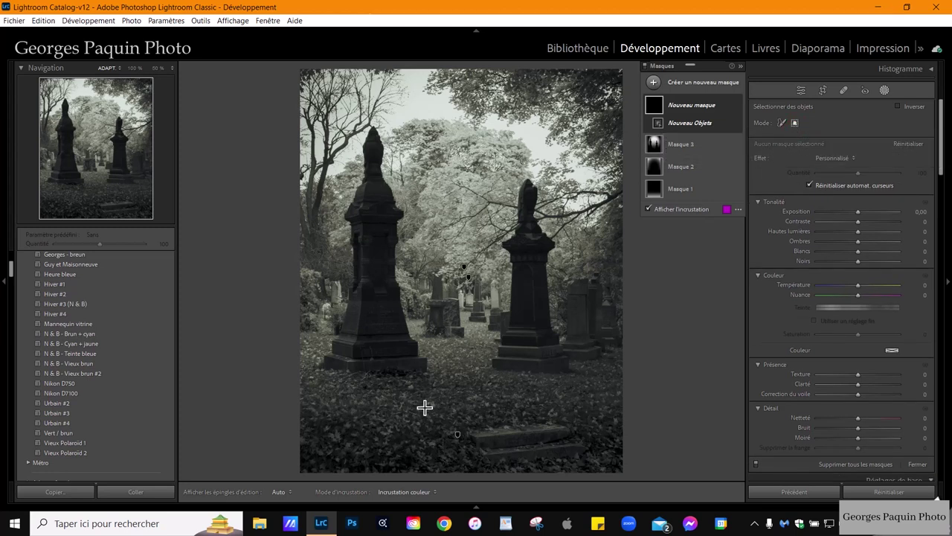
{"action": "mouse_move", "coordinate": [440, 377]}
{"action": "left_mouse_down"}
{"action": "mouse_move", "coordinate": [321, 372]}
{"action": "mouse_move", "coordinate": [317, 122]}
{"action": "left_mouse_up"}
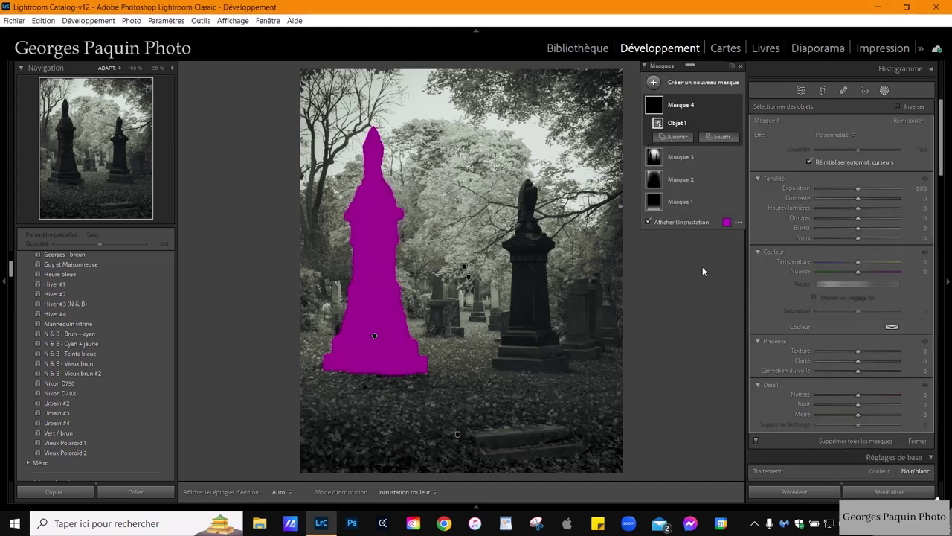
{"action": "left_click", "coordinate": [692, 222]}
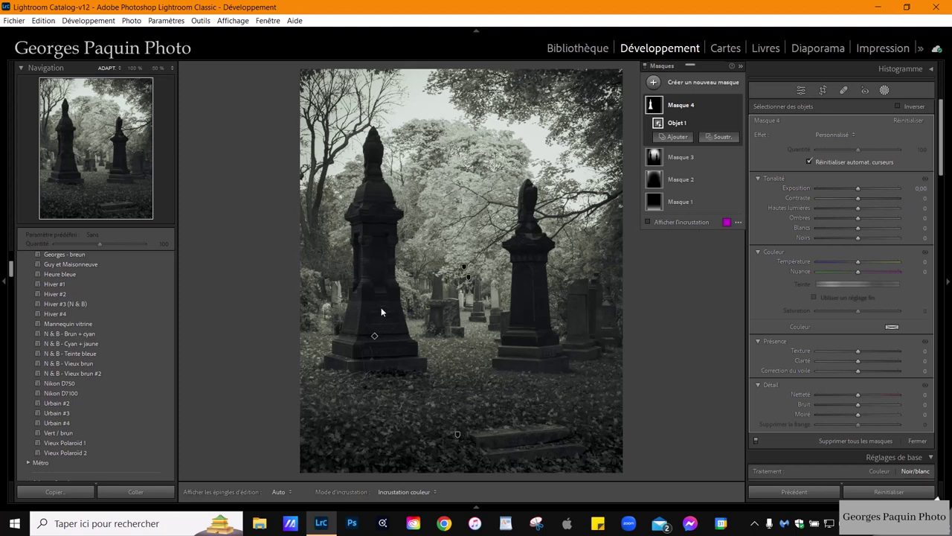
Try exposure 1.22 on the left monument mask, then reset it to zero.
{"action": "left_click", "coordinate": [859, 190]}
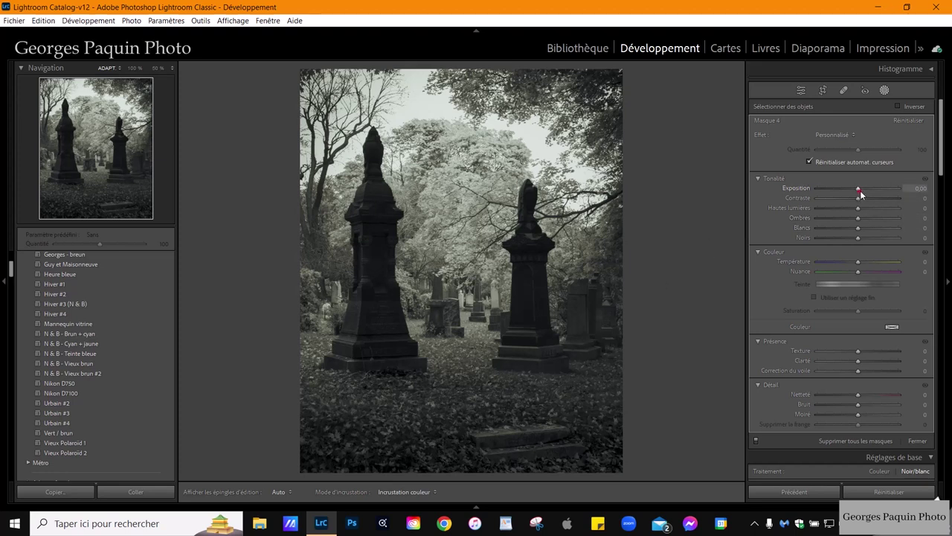
{"action": "left_click_drag", "start_coordinate": [860, 192], "coordinate": [873, 191]}
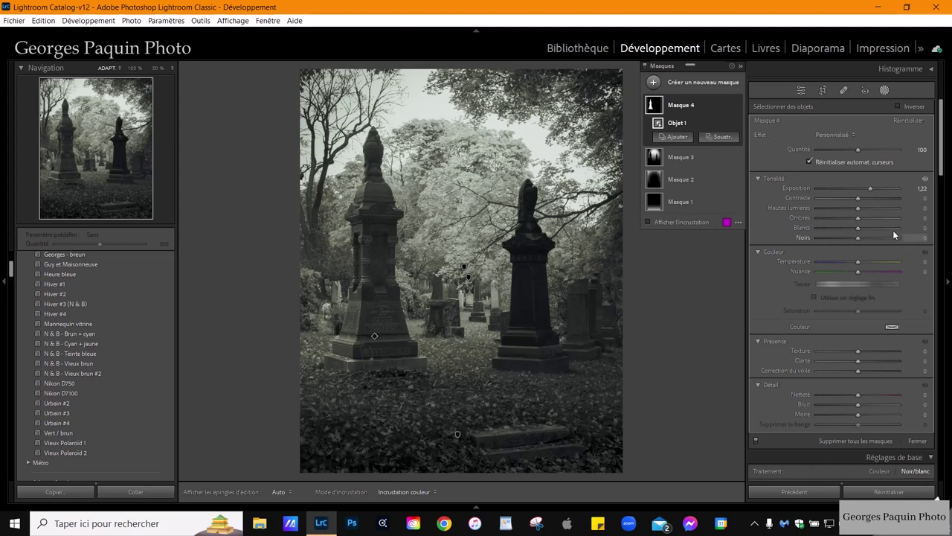
{"action": "double_click", "coordinate": [796, 187]}
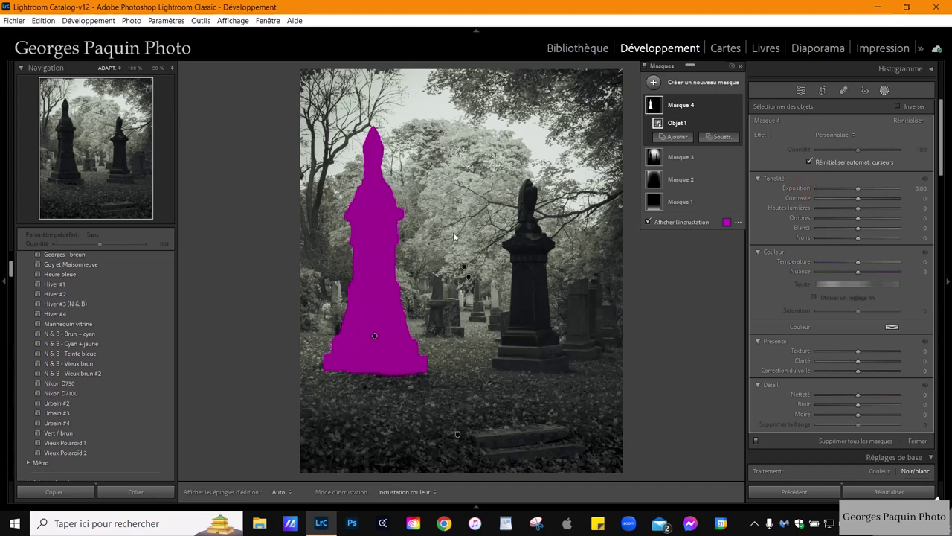
{"action": "left_click", "coordinate": [682, 222]}
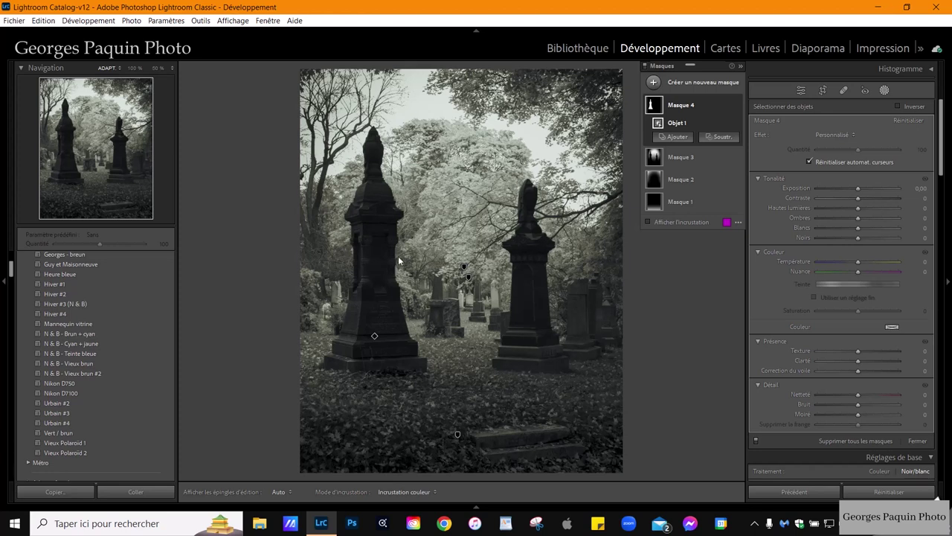
Set Mask 4 to exposure 0.24, contrast 11, shadows 28, blacks −12, clarity 15, amount 87.
{"action": "left_click", "coordinate": [860, 190]}
{"action": "mouse_move", "coordinate": [859, 190]}
{"action": "left_mouse_down"}
{"action": "mouse_move", "coordinate": [860, 224]}
{"action": "mouse_move", "coordinate": [869, 219]}
{"action": "left_mouse_up"}
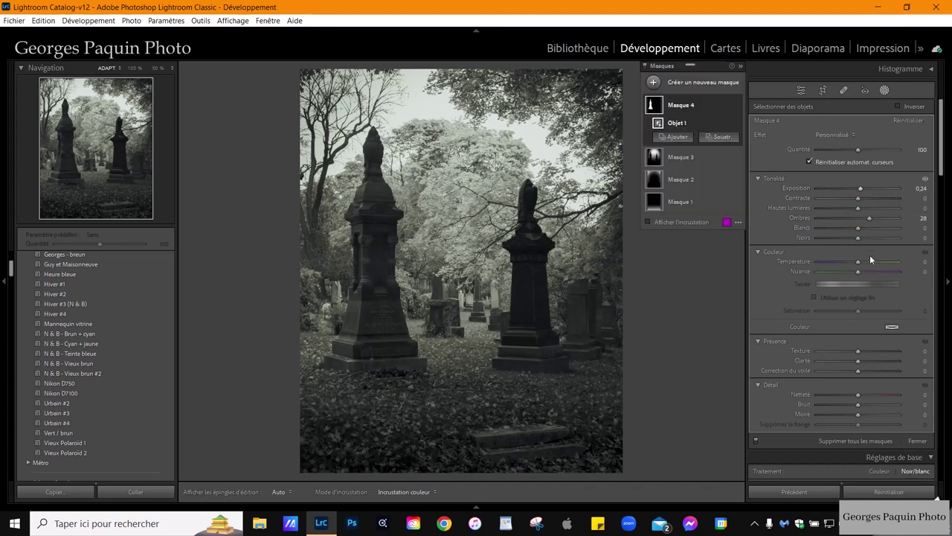
{"action": "left_click_drag", "start_coordinate": [858, 239], "coordinate": [853, 239]}
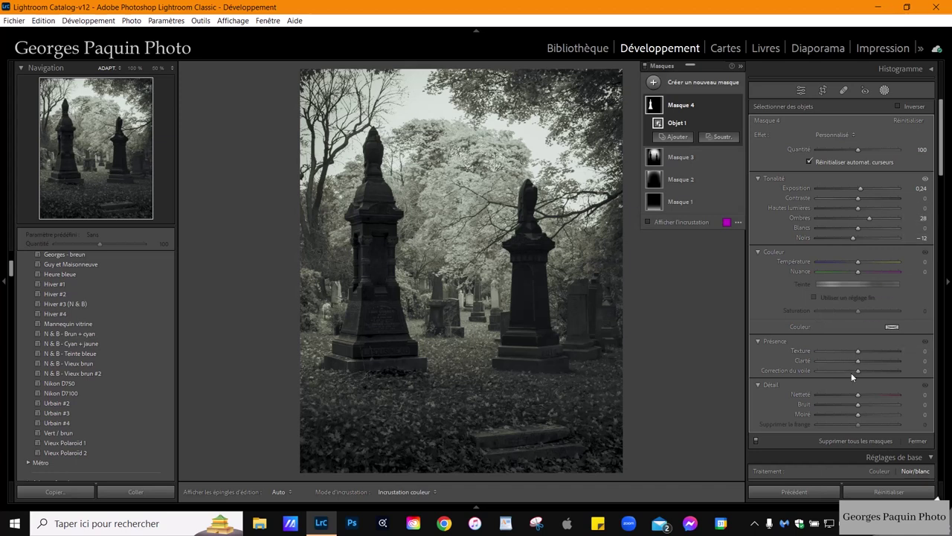
{"action": "left_click_drag", "start_coordinate": [859, 362], "coordinate": [860, 364]}
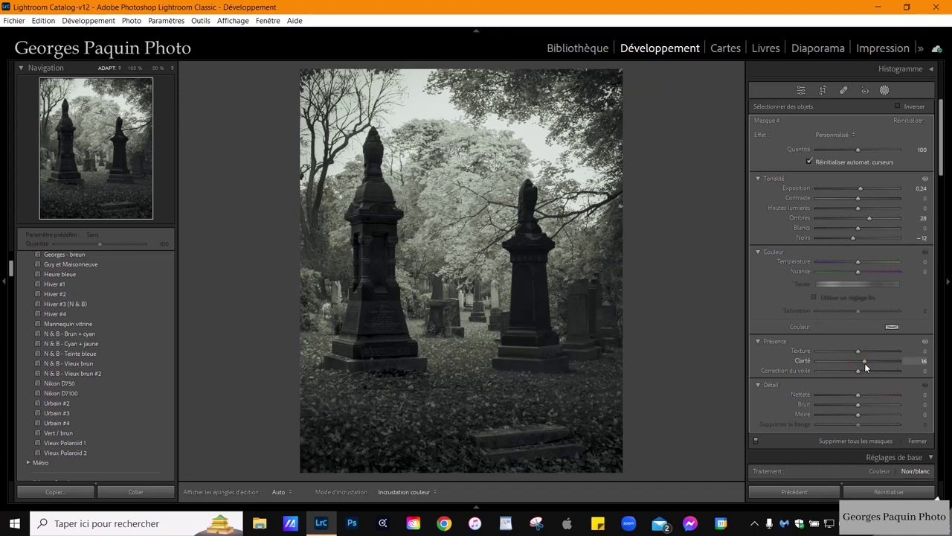
{"action": "left_click_drag", "start_coordinate": [858, 198], "coordinate": [863, 199]}
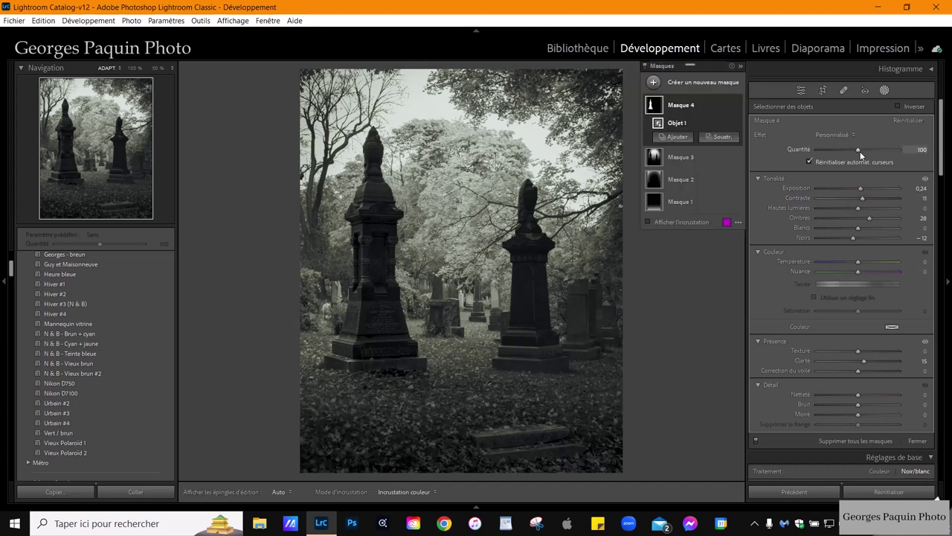
{"action": "left_click_drag", "start_coordinate": [859, 151], "coordinate": [852, 154]}
{"action": "left_click", "coordinate": [736, 104]}
{"action": "mouse_move", "coordinate": [461, 271]}
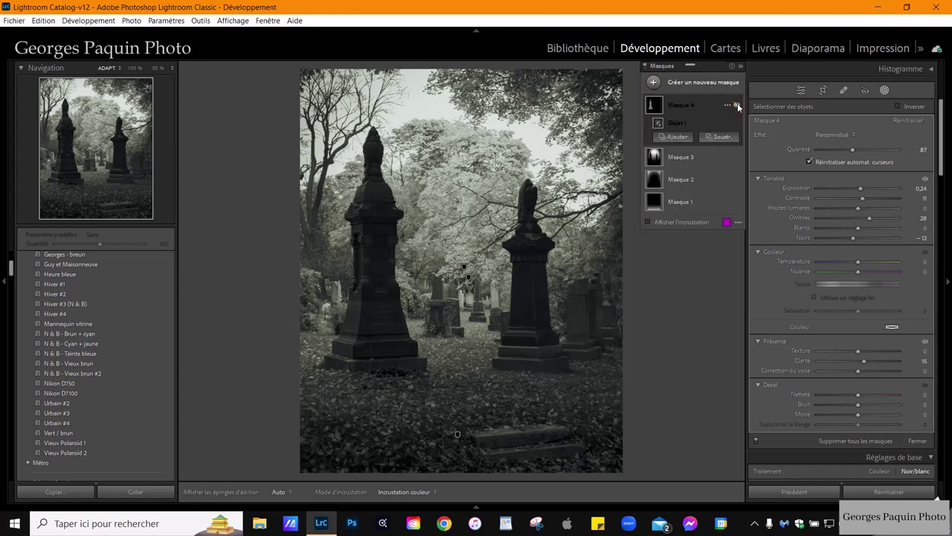
{"action": "left_click", "coordinate": [737, 105]}
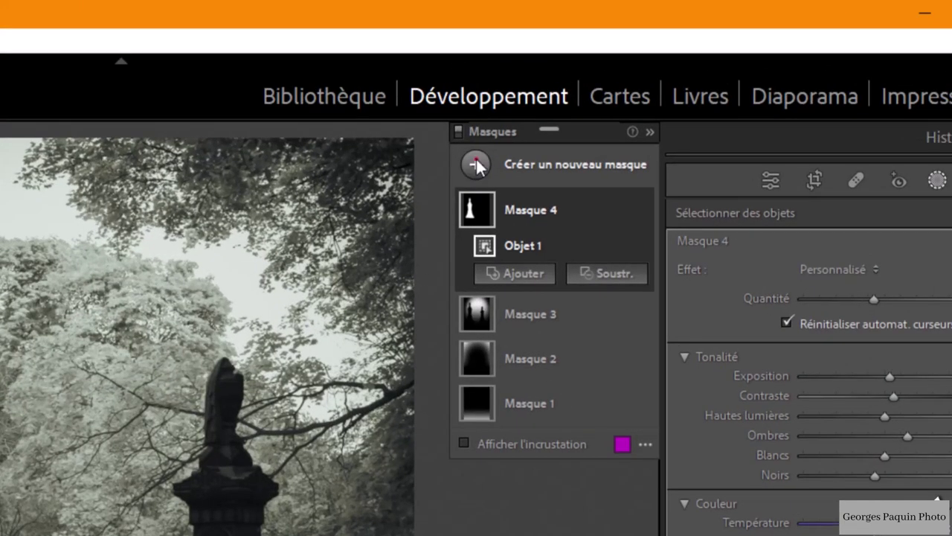
Create Mask 5 by boxing the right monument as an object, overlay hidden.
{"action": "left_click", "coordinate": [475, 165]}
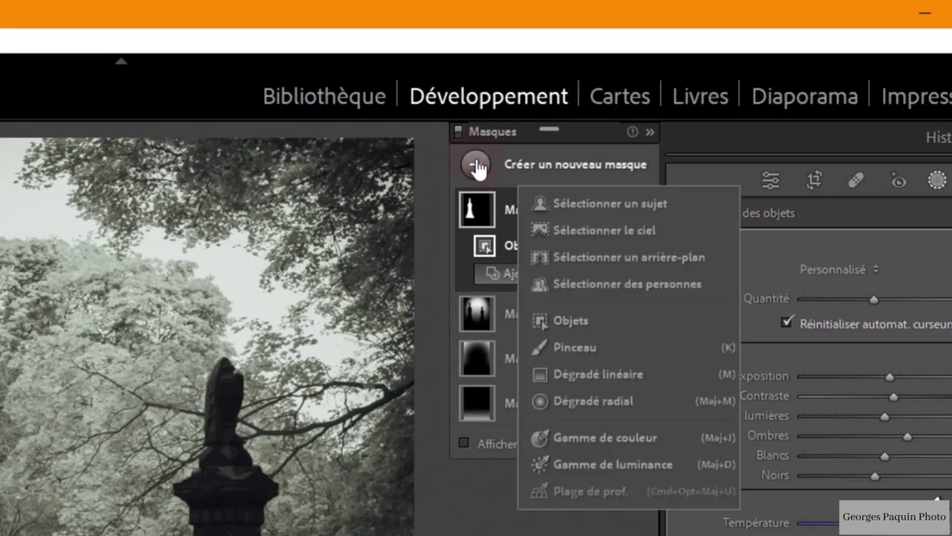
{"action": "left_click", "coordinate": [579, 320]}
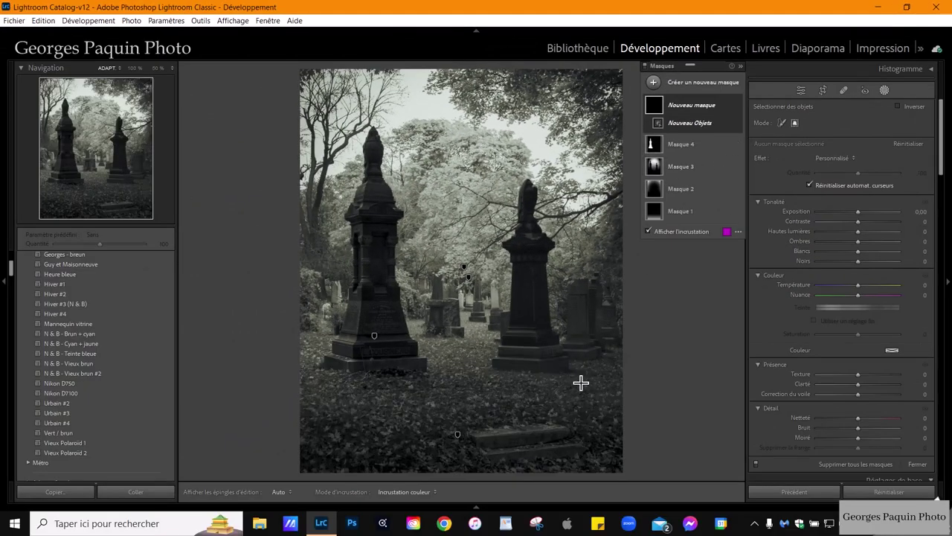
{"action": "left_click_drag", "start_coordinate": [575, 380], "coordinate": [475, 184]}
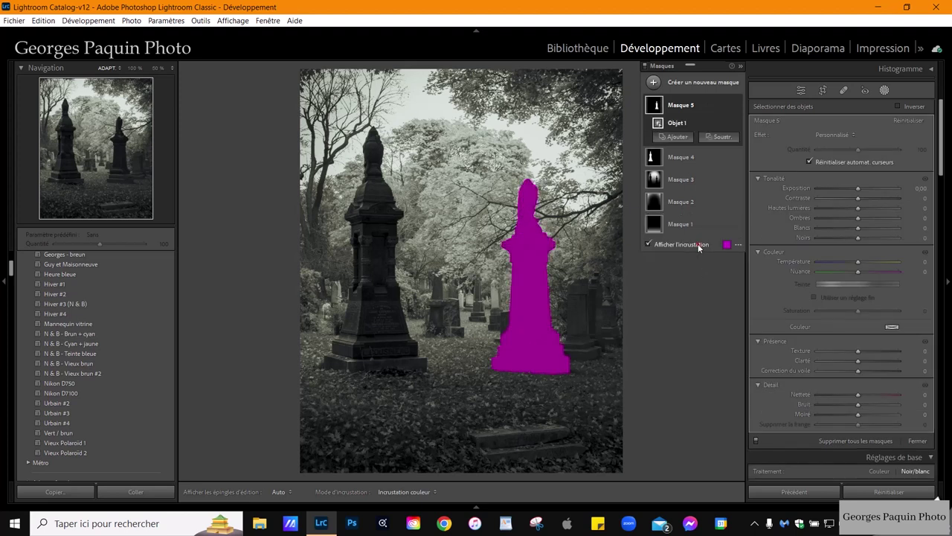
{"action": "left_click", "coordinate": [697, 247]}
Set Mask 5 to exposure 0.39, shadows 21, blacks −12, clarity 17, amount 126.
{"action": "mouse_move", "coordinate": [859, 194]}
{"action": "left_mouse_down"}
{"action": "mouse_move", "coordinate": [869, 218]}
{"action": "mouse_move", "coordinate": [854, 239]}
{"action": "left_mouse_up"}
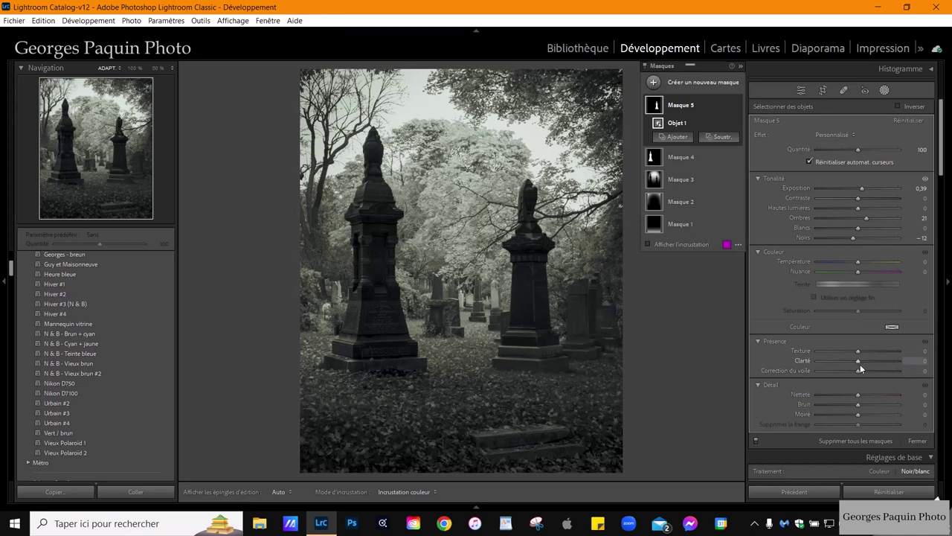
{"action": "left_click_drag", "start_coordinate": [858, 360], "coordinate": [865, 361]}
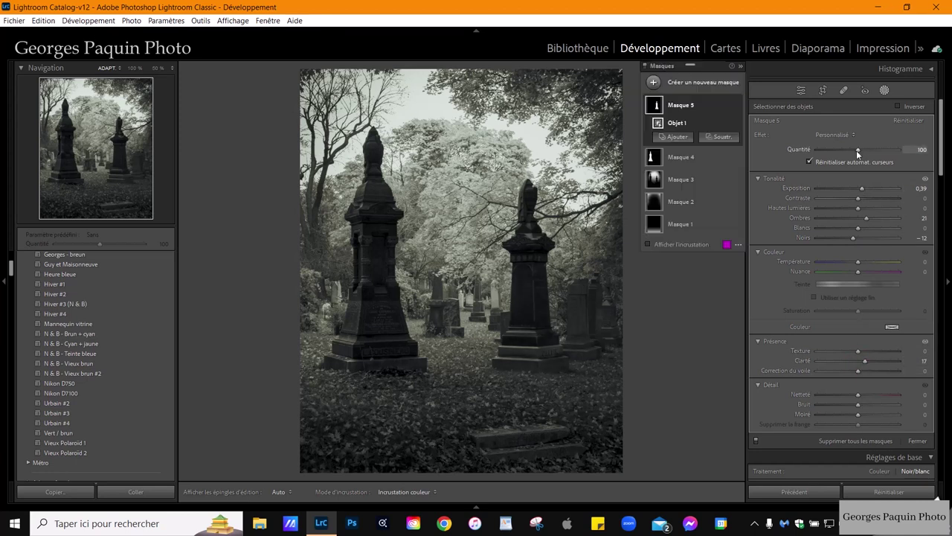
{"action": "left_click_drag", "start_coordinate": [858, 151], "coordinate": [857, 150]}
{"action": "mouse_move", "coordinate": [855, 149]}
{"action": "left_mouse_down"}
{"action": "mouse_move", "coordinate": [848, 162]}
{"action": "mouse_move", "coordinate": [862, 173]}
{"action": "left_mouse_up"}
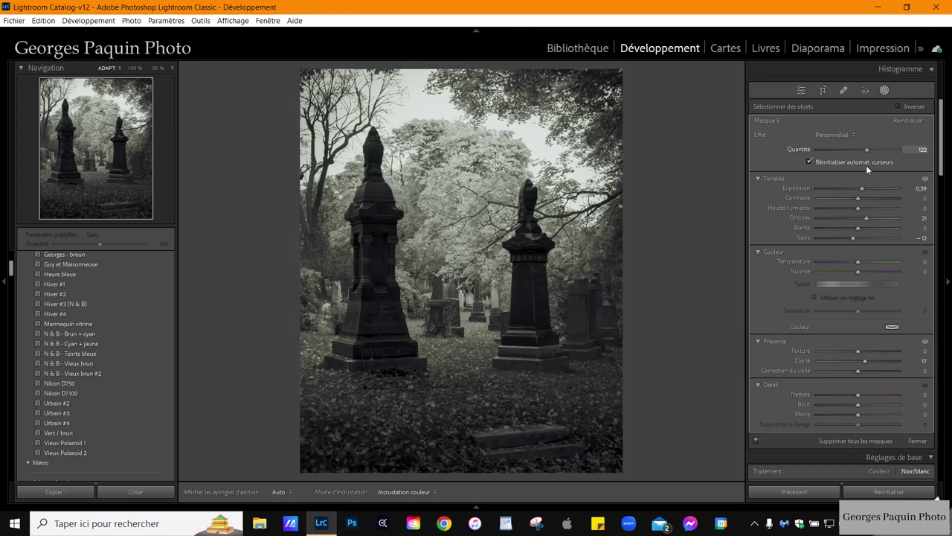
{"action": "left_click_drag", "start_coordinate": [865, 165], "coordinate": [868, 165]}
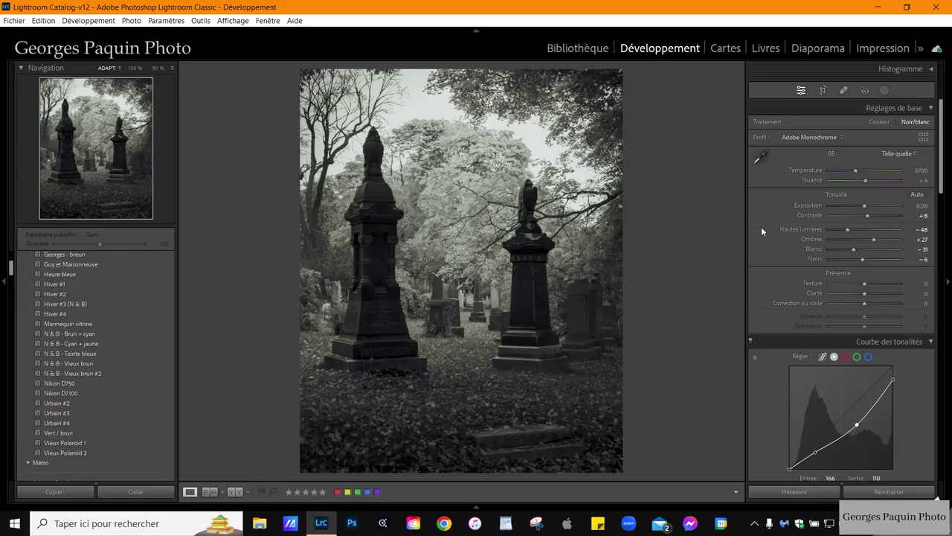
Add a Color Priority post-crop vignette: amount −20, midpoint 56, roundness −40, feather 65.
{"action": "scroll", "coordinate": [766, 228], "scroll_direction": "down", "scroll_amount": 5}
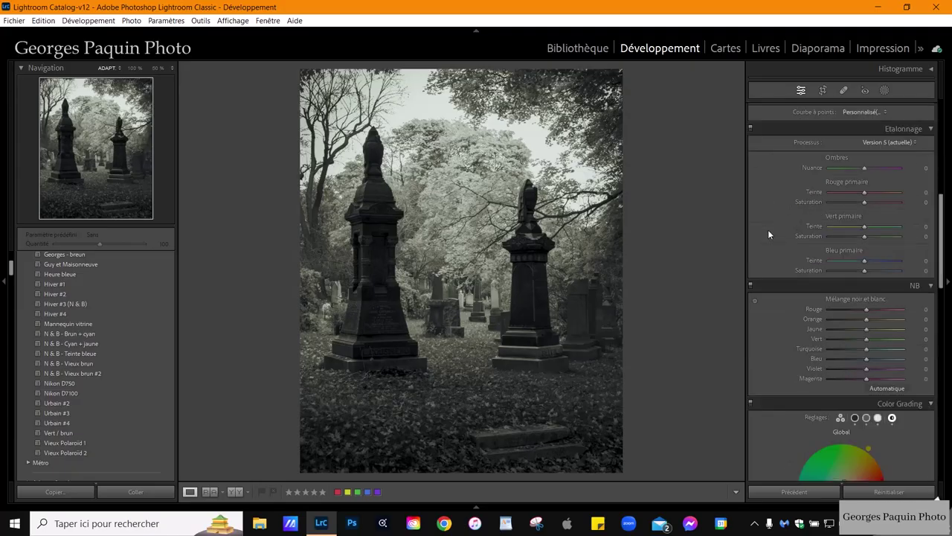
{"action": "scroll", "coordinate": [769, 234], "scroll_direction": "down", "scroll_amount": 5}
{"action": "scroll", "coordinate": [768, 234], "scroll_direction": "down", "scroll_amount": 5}
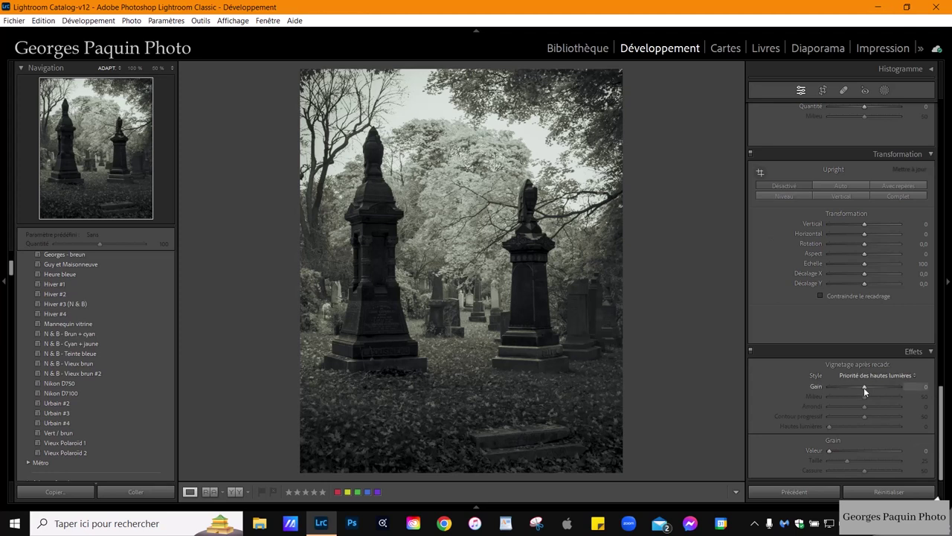
{"action": "scroll", "coordinate": [864, 387], "scroll_direction": "down", "scroll_amount": 6}
{"action": "scroll", "coordinate": [864, 387], "scroll_direction": "up", "scroll_amount": 2}
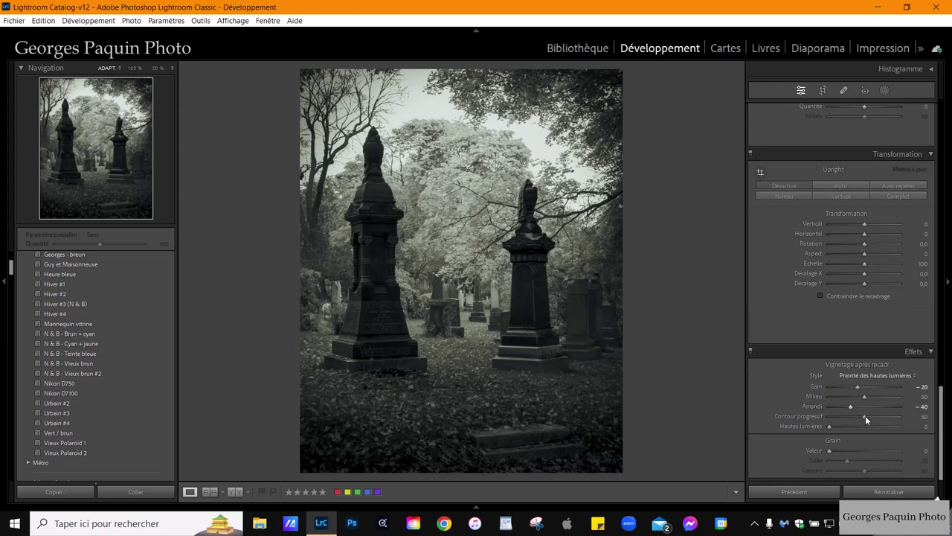
{"action": "mouse_move", "coordinate": [866, 416]}
{"action": "left_mouse_down"}
{"action": "mouse_move", "coordinate": [875, 418]}
{"action": "mouse_move", "coordinate": [869, 401]}
{"action": "left_mouse_up"}
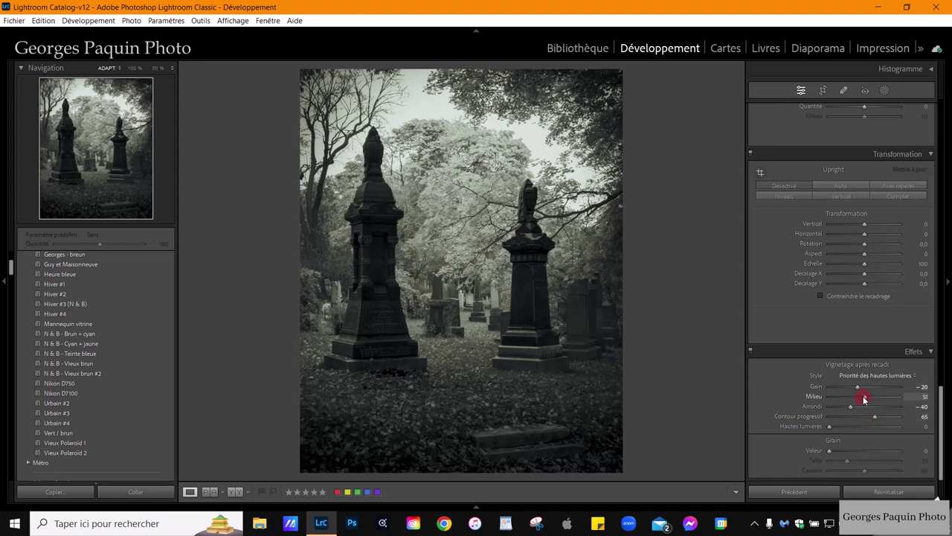
{"action": "left_click", "coordinate": [878, 375]}
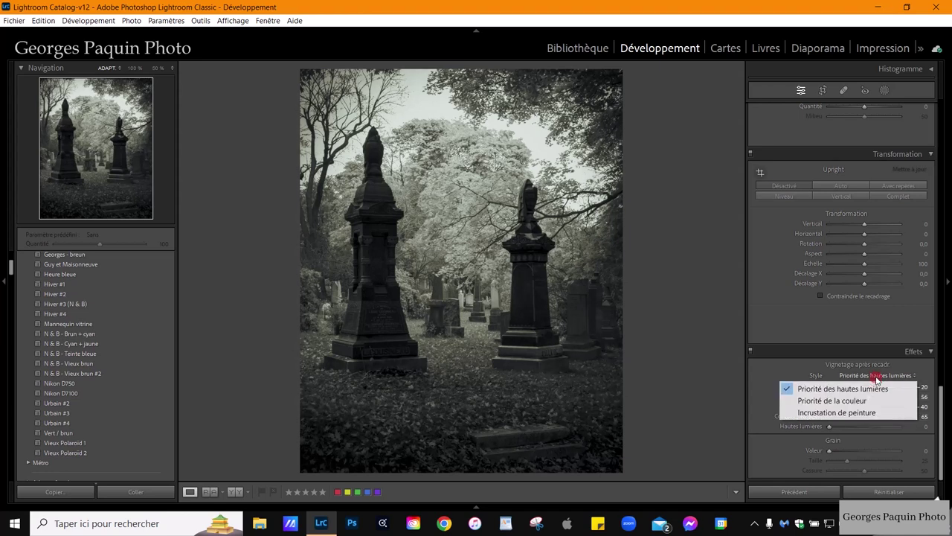
{"action": "left_click", "coordinate": [848, 402]}
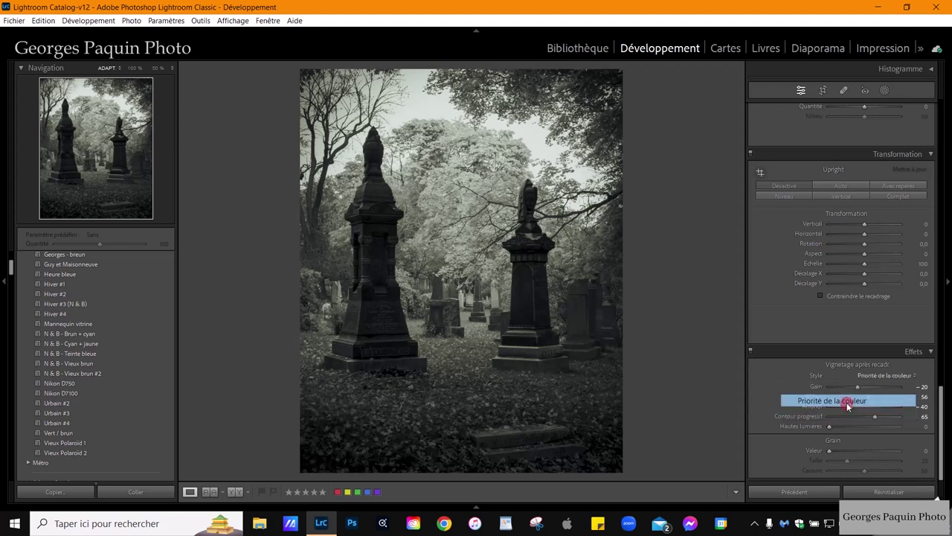